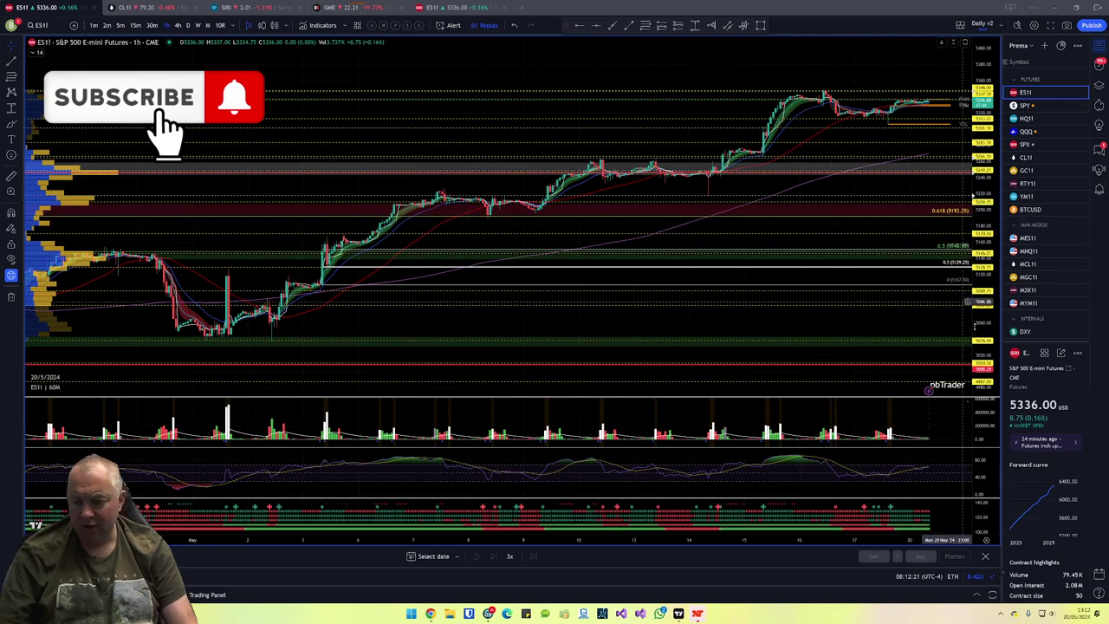
Show Monday, May 20's economic calendar, with Fed speeches and bill auctions, beside the ES1! chart.
click(1099, 575)
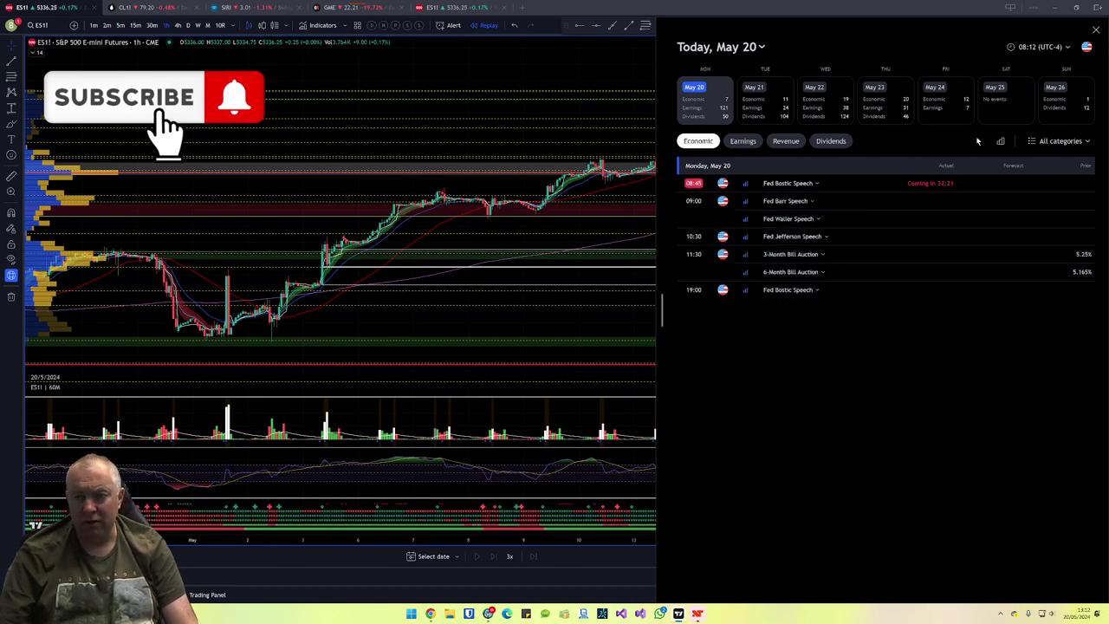
Close the economic calendar panel to restore the full ES1! hourly chart and futures watchlist.
click(1096, 31)
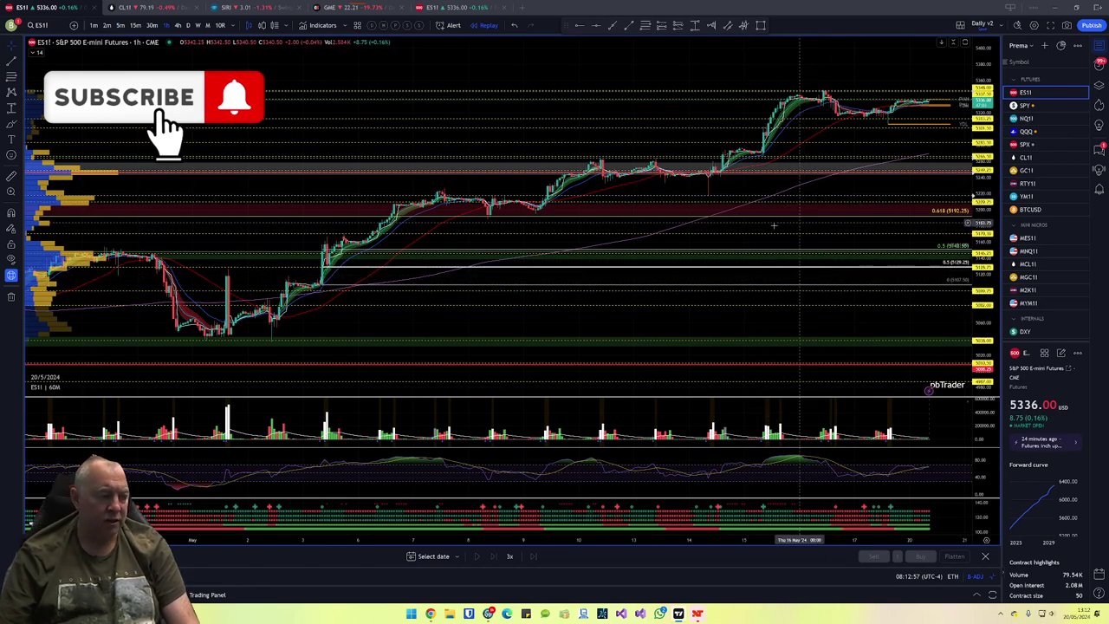
Zoom in on ES1! and draw yellow levels at the recent high and beside the latest candles.
scroll(751, 221, up, 1)
scroll(751, 221, up, 3)
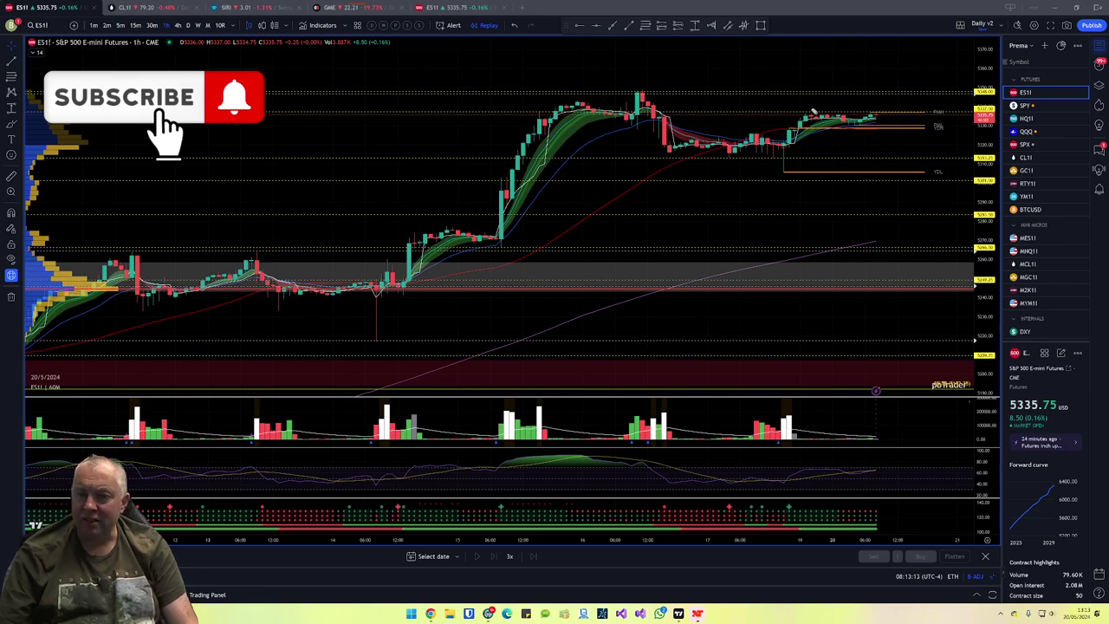
drag(619, 91, 674, 93)
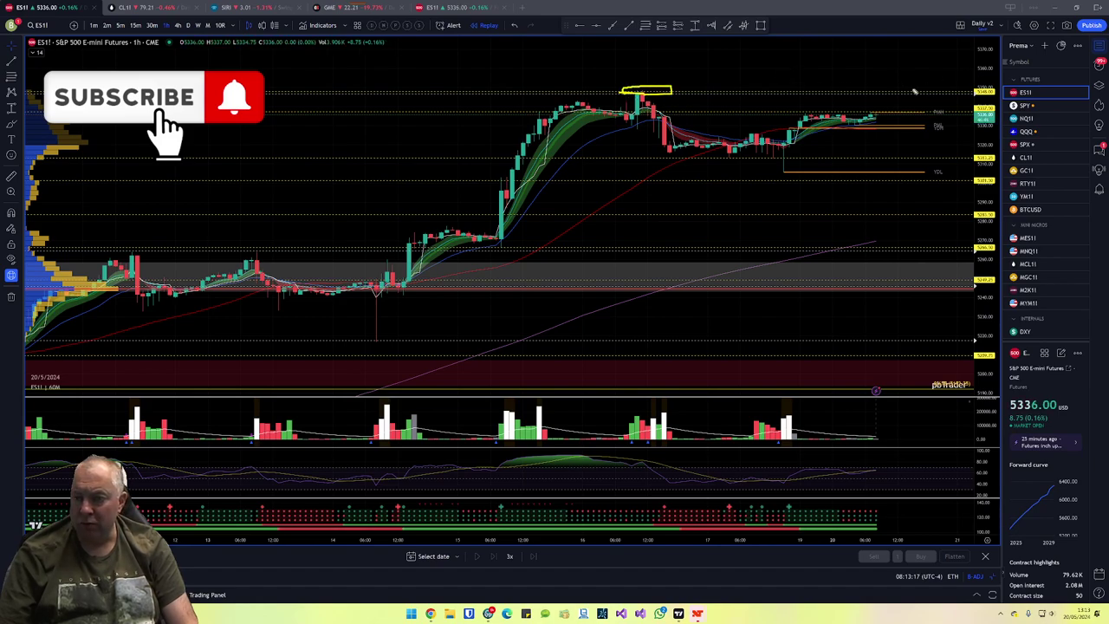
drag(928, 97, 851, 96)
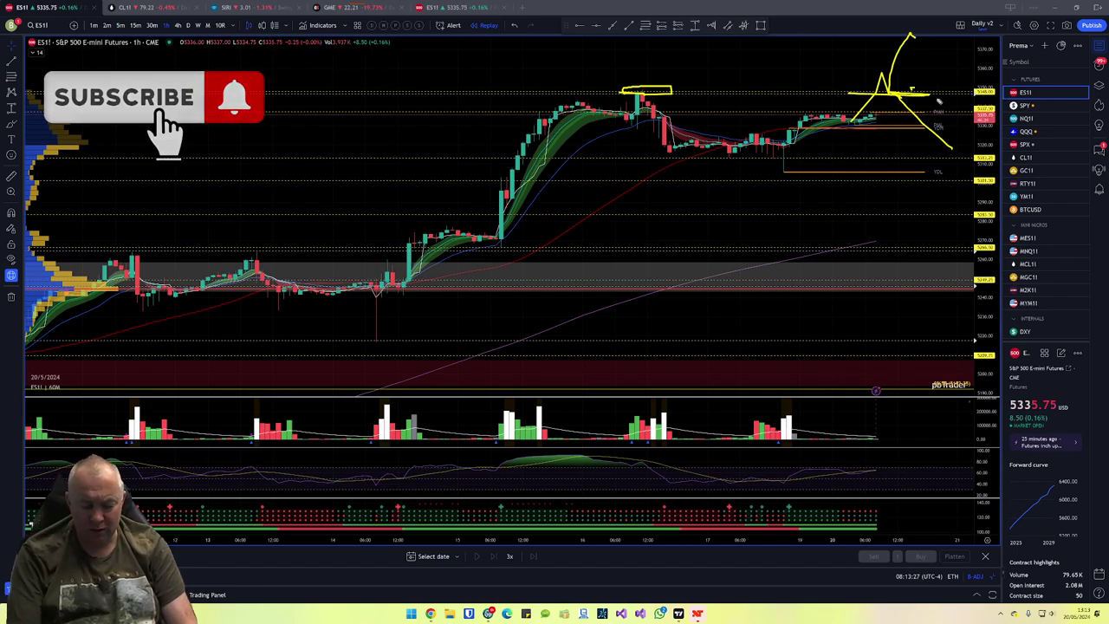
Sketch yellow dip-then-rally and upward projection paths ahead of price, then erase all the drawings.
drag(877, 89, 932, 94)
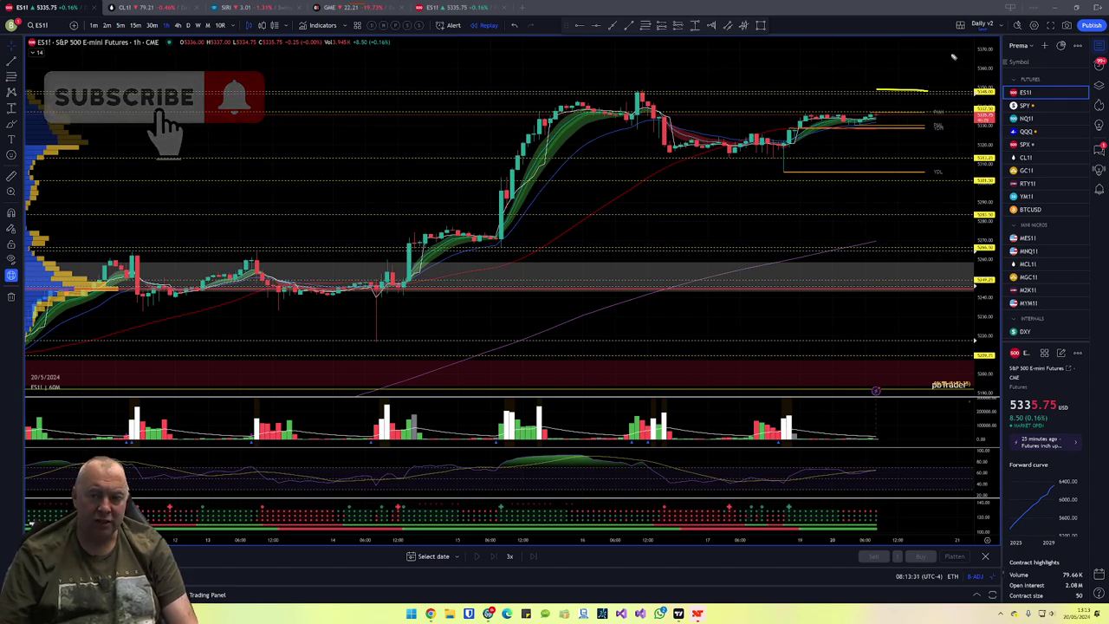
mouse_move(907, 69)
mouse_down()
mouse_move(915, 87)
mouse_move(951, 33)
mouse_up()
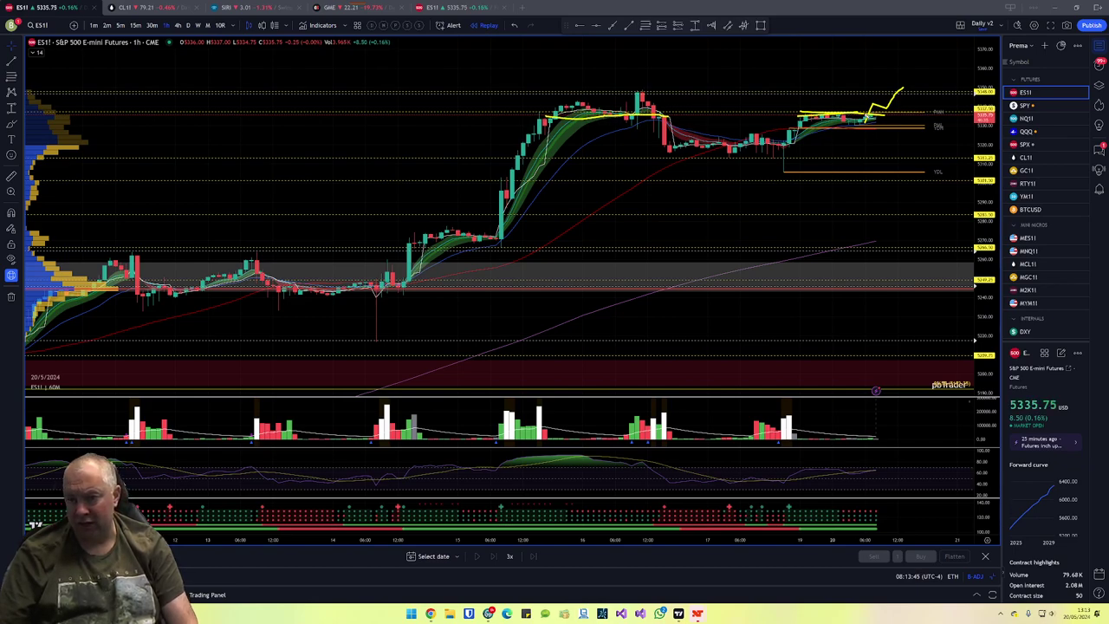
key(Delete)
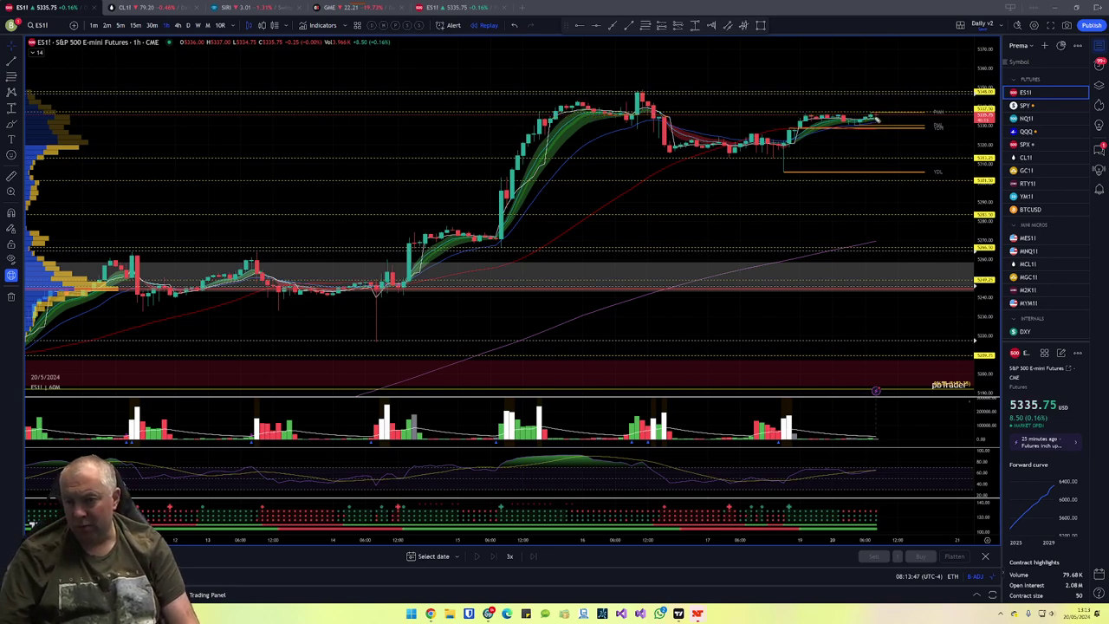
drag(877, 108, 900, 88)
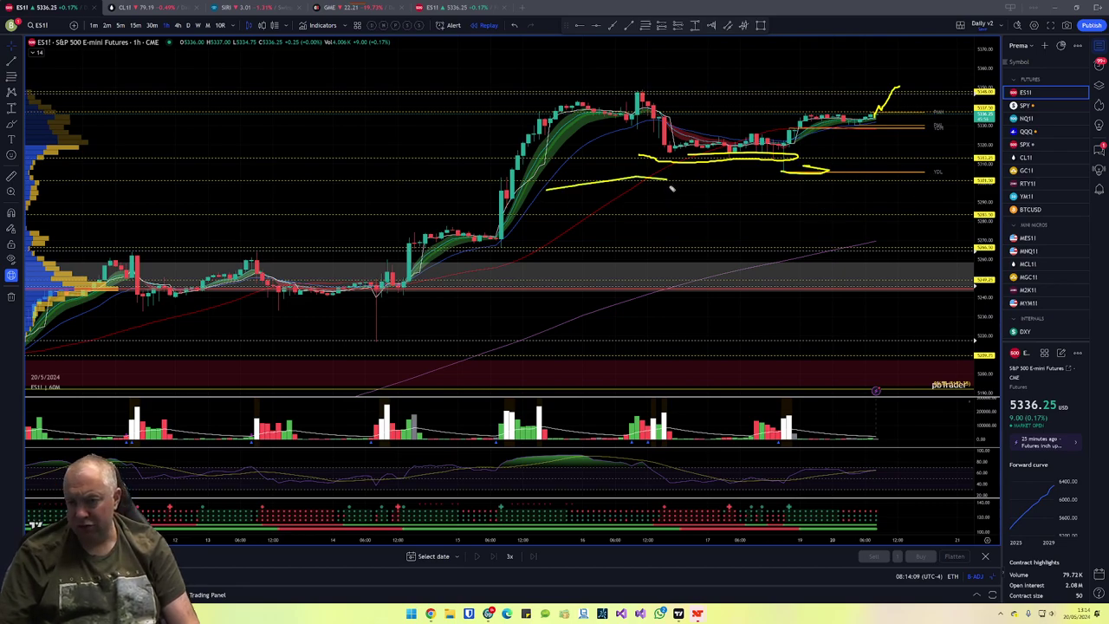
key(Escape)
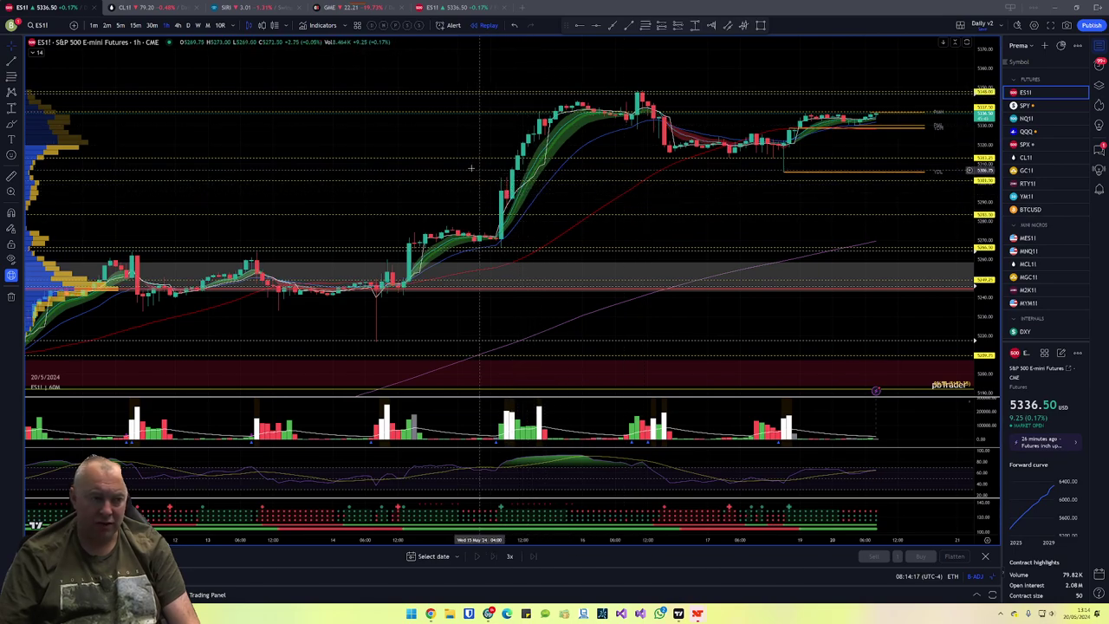
Zoom out to several weeks of ES1! and circle the support zone below the recent highs in yellow.
scroll(280, 164, down, 2)
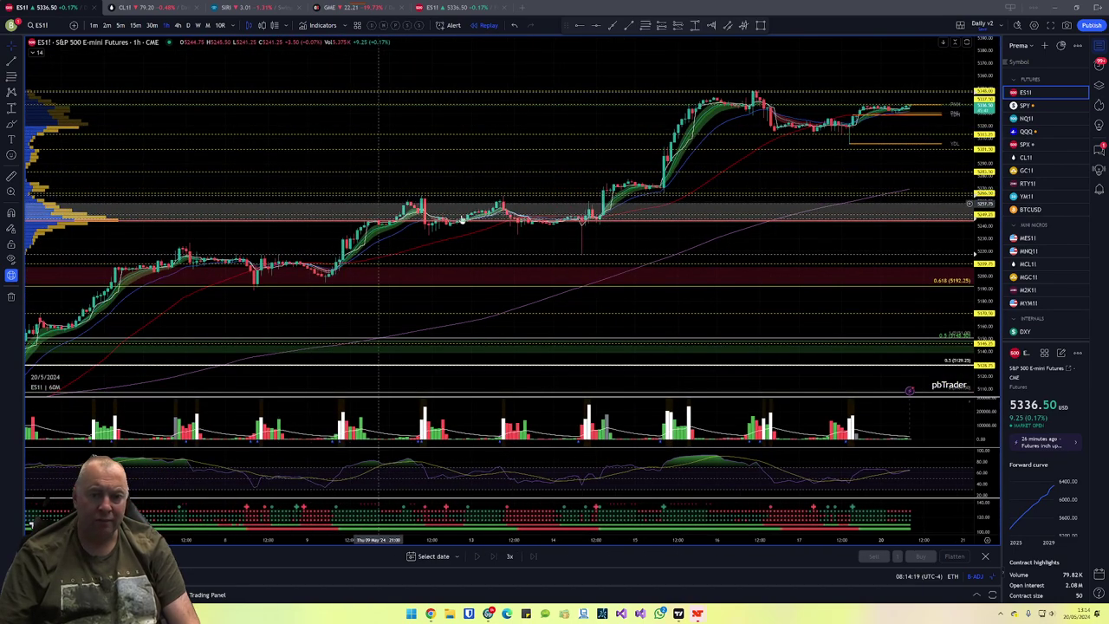
scroll(649, 205, down, 2)
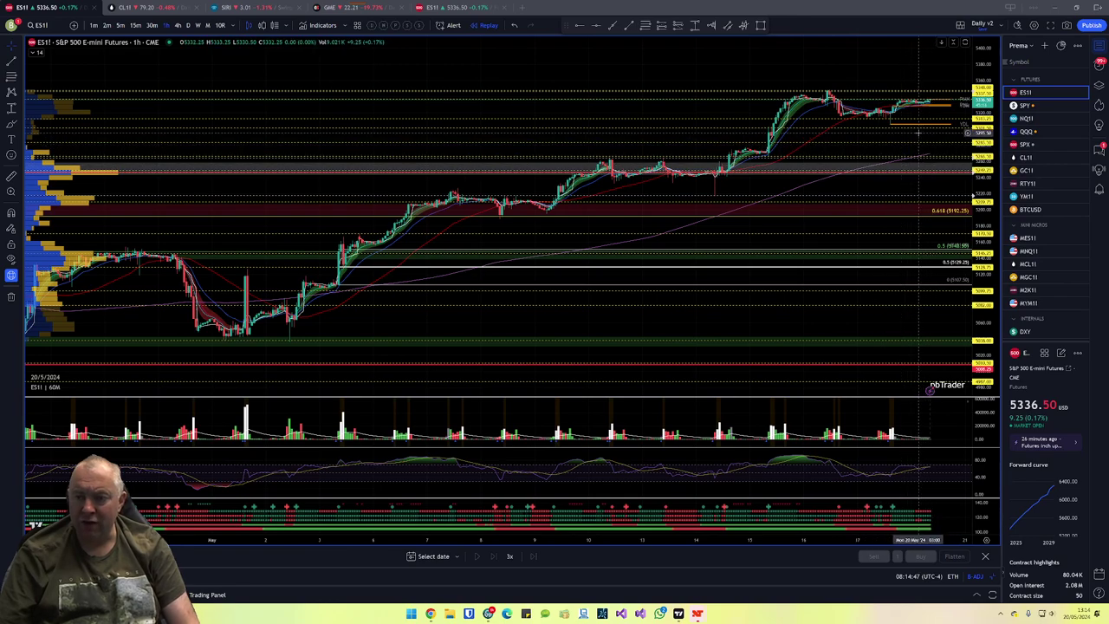
scroll(879, 144, down, 3)
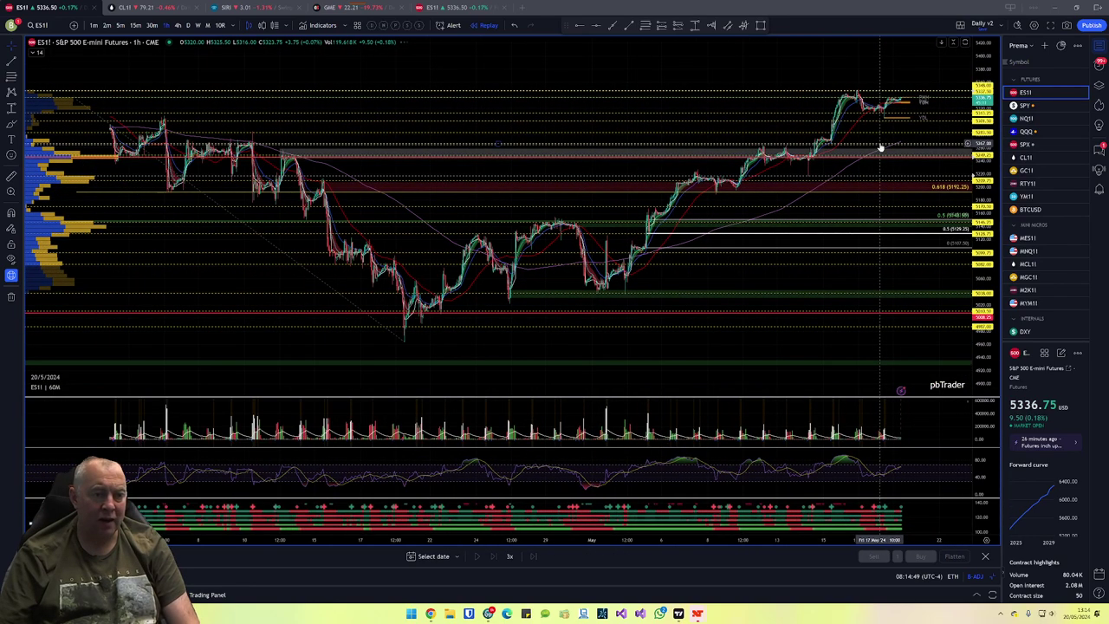
scroll(878, 144, down, 2)
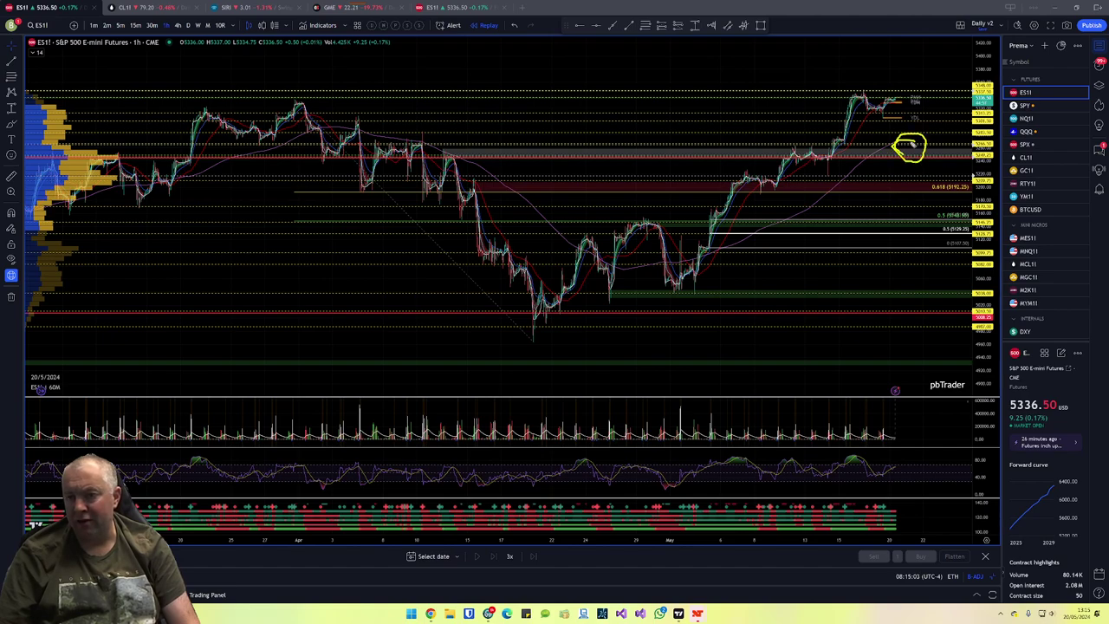
mouse_move(891, 104)
mouse_down()
mouse_move(915, 140)
mouse_move(958, 61)
mouse_up()
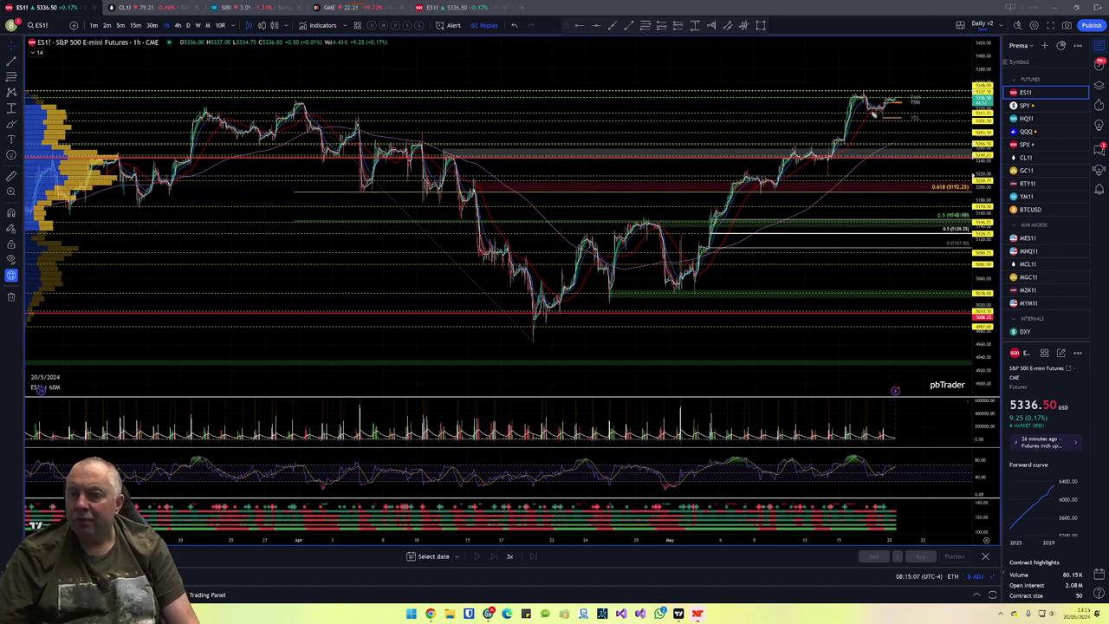
drag(904, 97, 877, 107)
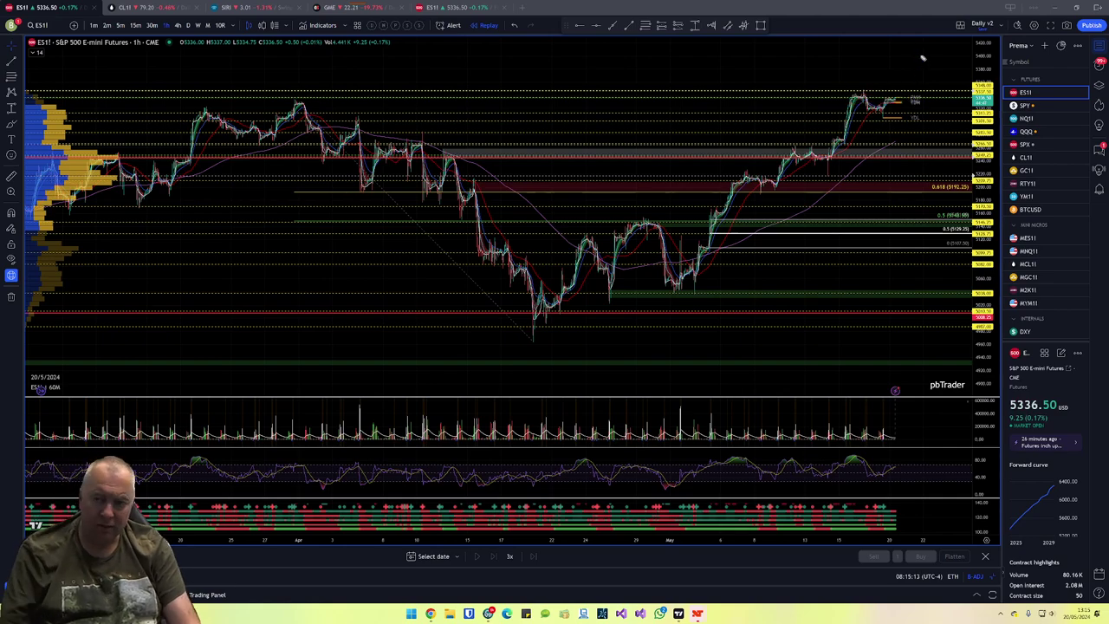
On SPY, sketch a yellow upward path and resistance-zone line, clear them, then load NQ1!
click(1031, 107)
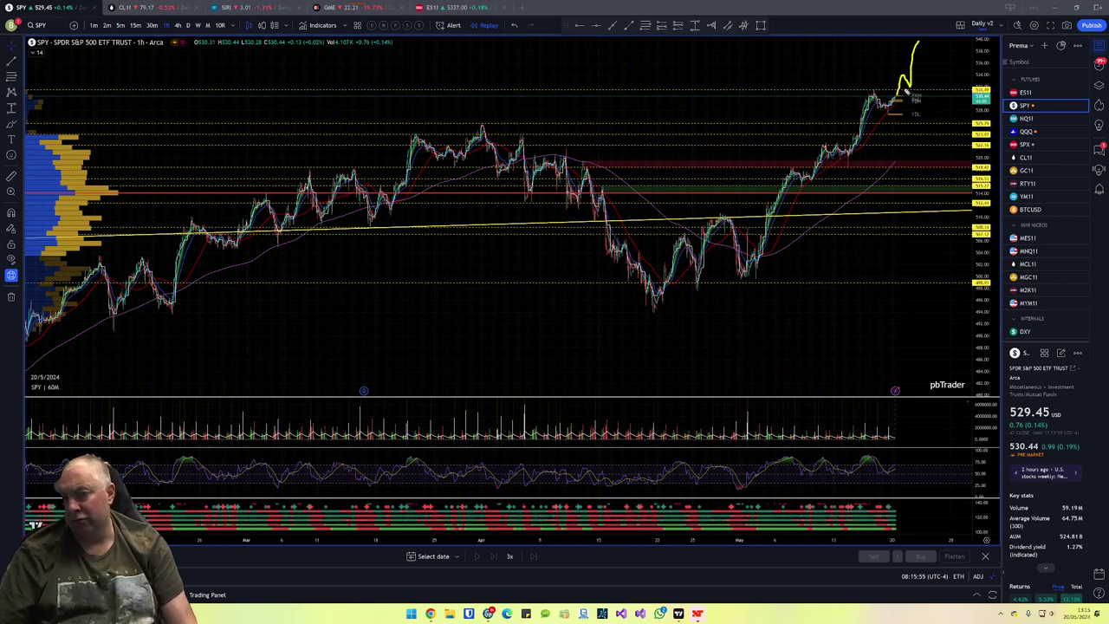
drag(946, 129, 944, 156)
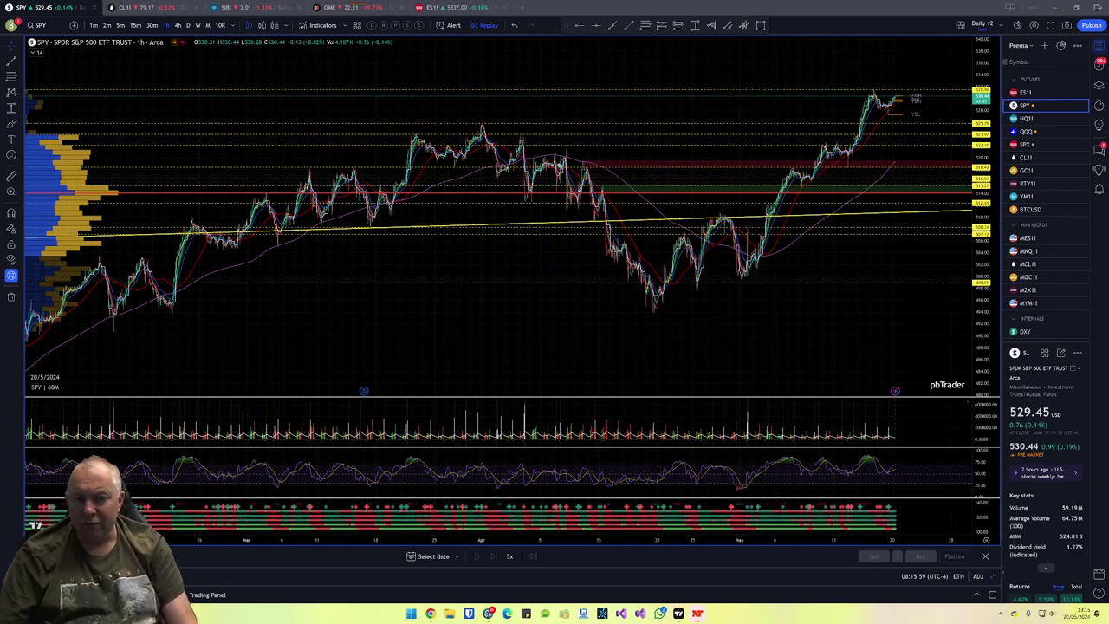
drag(598, 164, 742, 168)
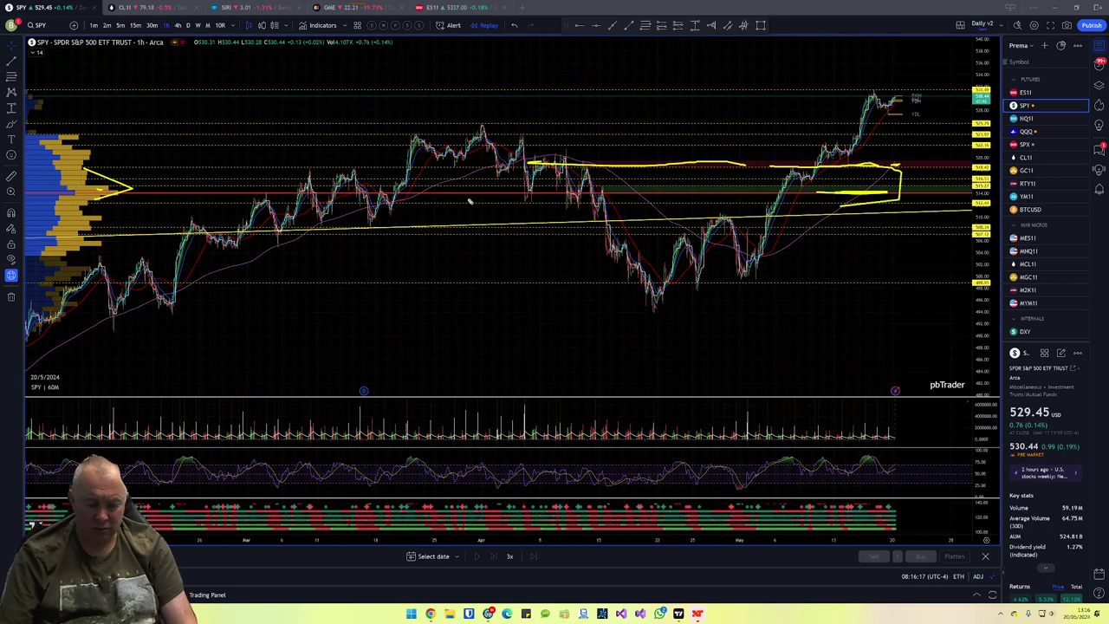
key(Escape)
key(Down)
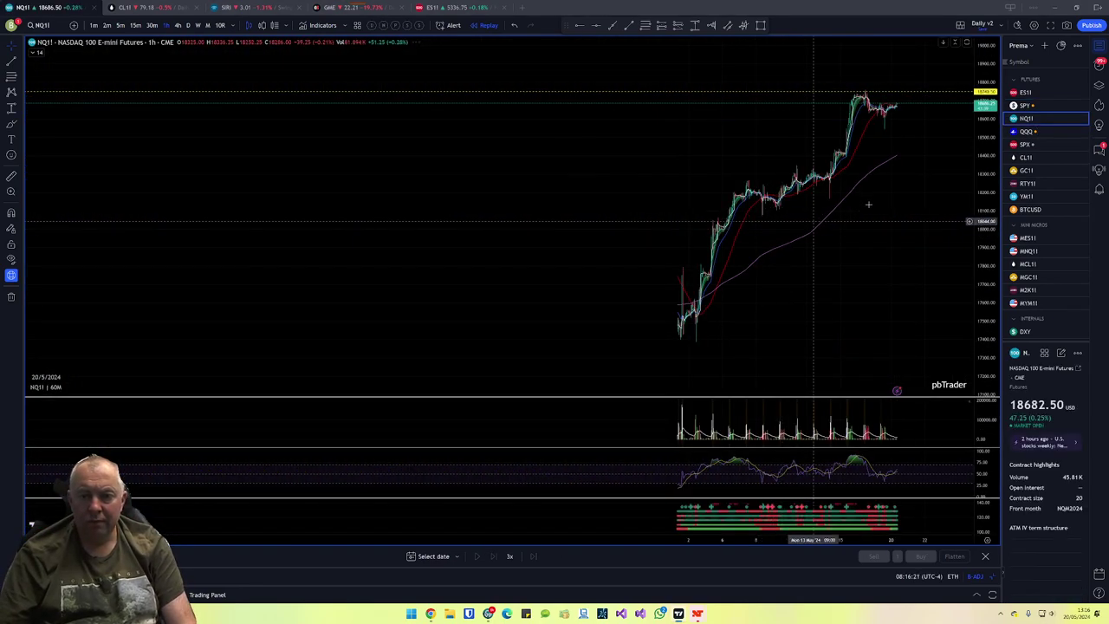
Highlight a yellow level across the NQ1! candle tops and latest candles, then clear it.
scroll(864, 180, up, 5)
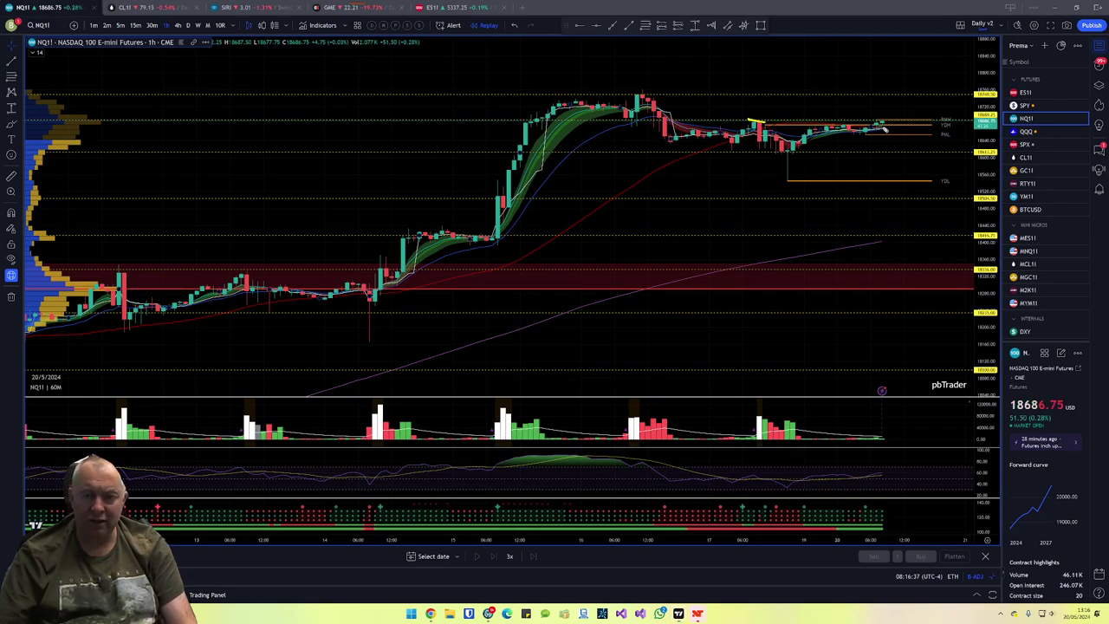
mouse_move(648, 126)
mouse_down()
mouse_move(620, 121)
mouse_move(671, 122)
mouse_move(609, 121)
mouse_up()
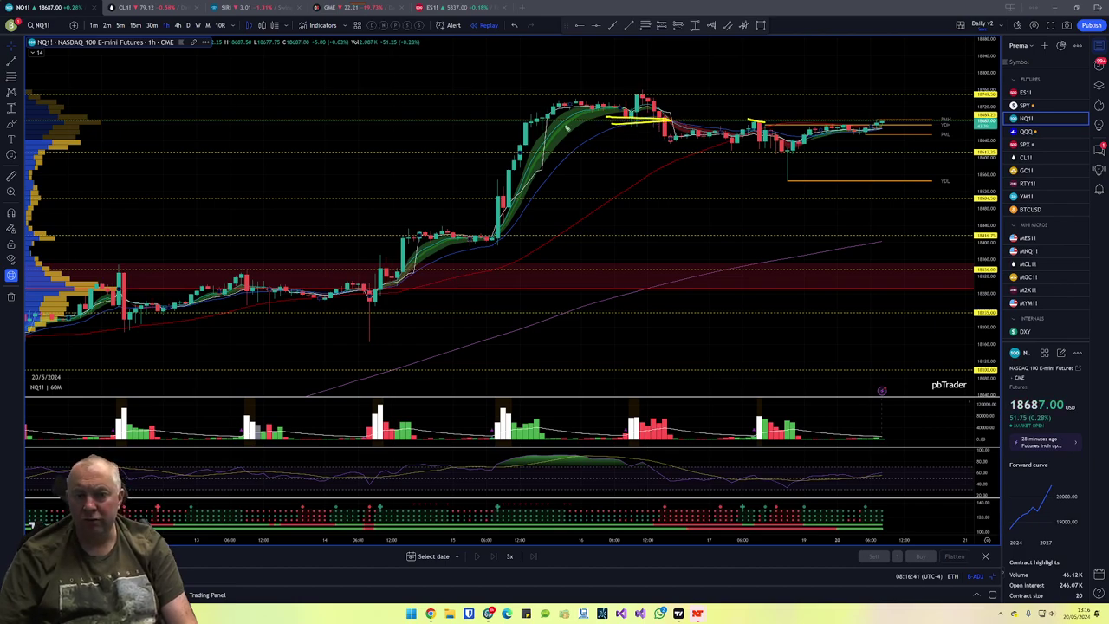
drag(525, 121, 538, 124)
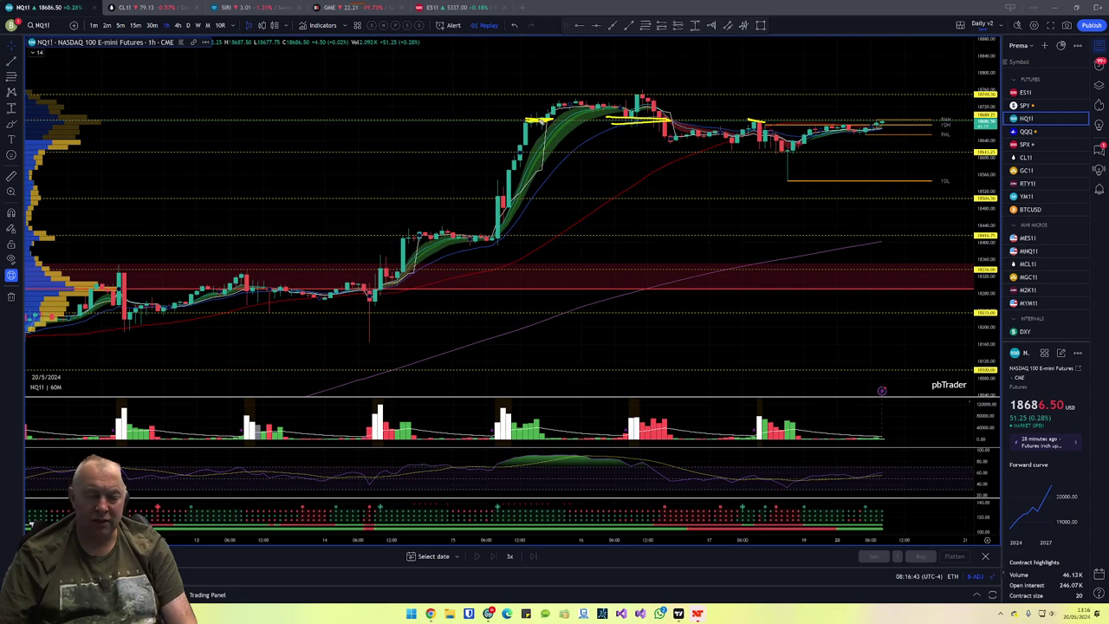
mouse_move(551, 121)
mouse_down()
mouse_move(610, 102)
mouse_move(634, 113)
mouse_move(643, 97)
mouse_move(660, 130)
mouse_move(750, 126)
mouse_move(830, 152)
mouse_move(890, 124)
mouse_up()
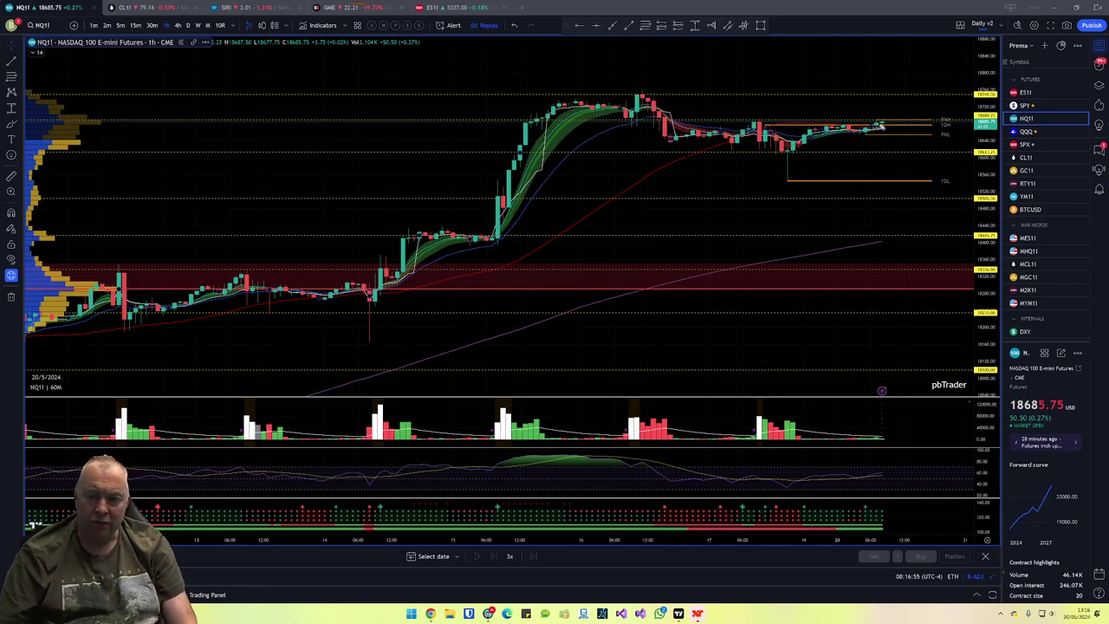
mouse_move(879, 124)
mouse_down()
mouse_move(899, 129)
mouse_move(889, 106)
mouse_move(906, 127)
mouse_move(934, 85)
mouse_up()
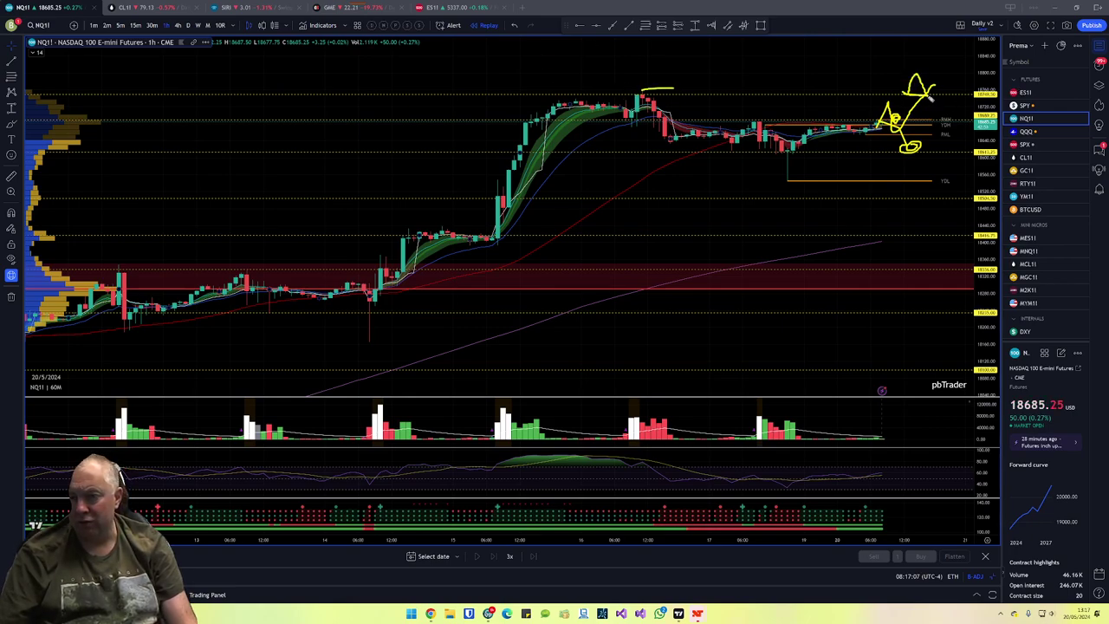
key(Escape)
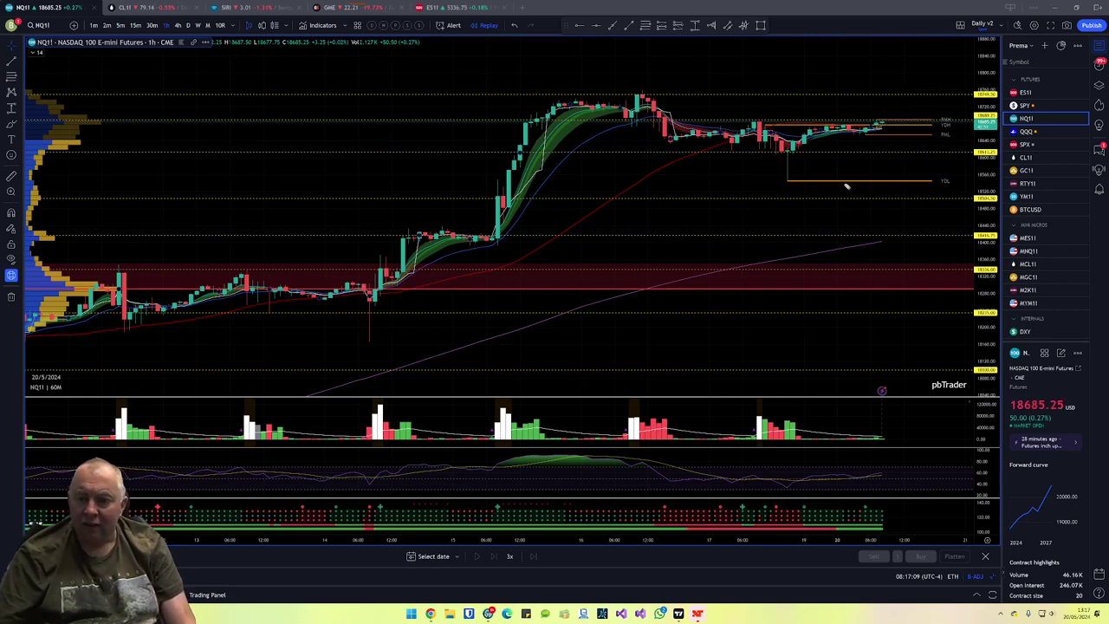
Mark the NQ1! price lows and the lower YDL level in yellow, then erase the sketches.
drag(712, 153, 827, 154)
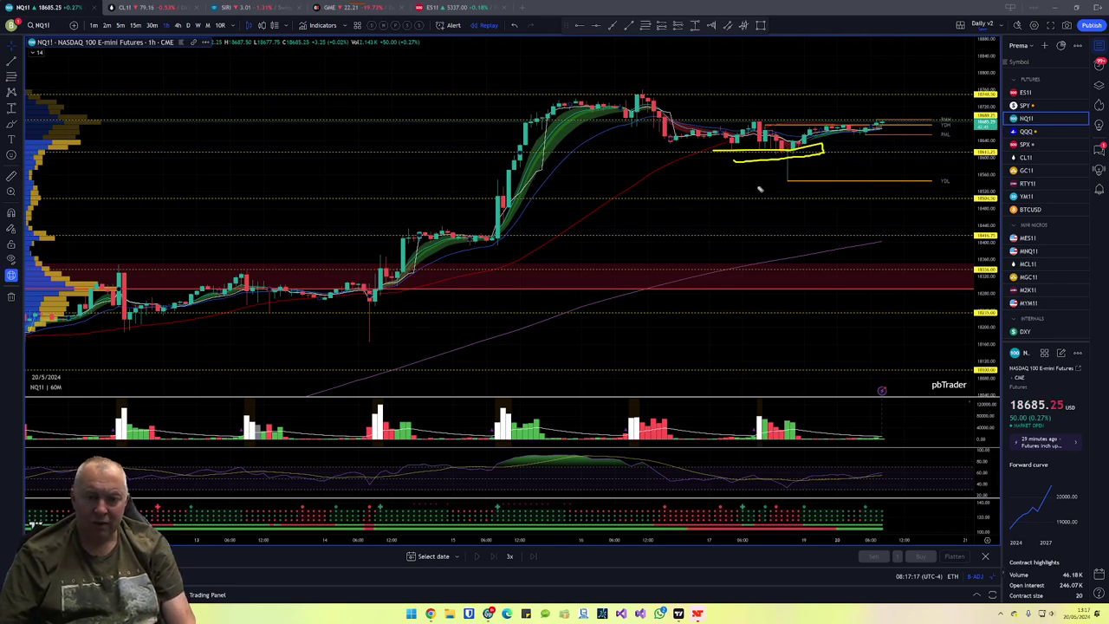
mouse_move(761, 186)
mouse_down()
mouse_move(937, 177)
mouse_move(804, 185)
mouse_up()
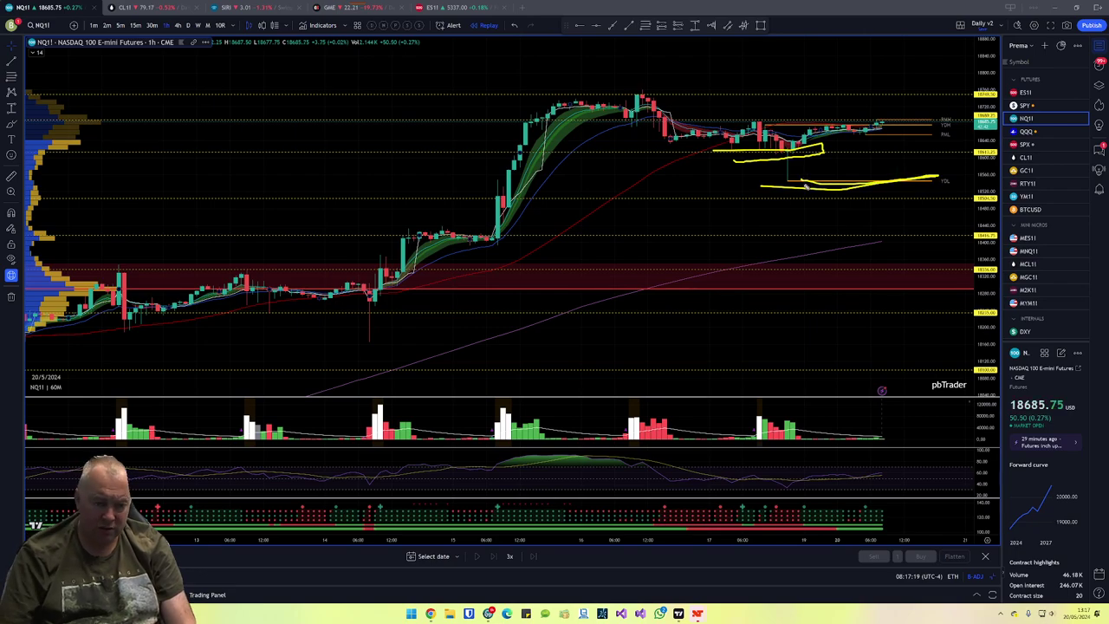
key(Escape)
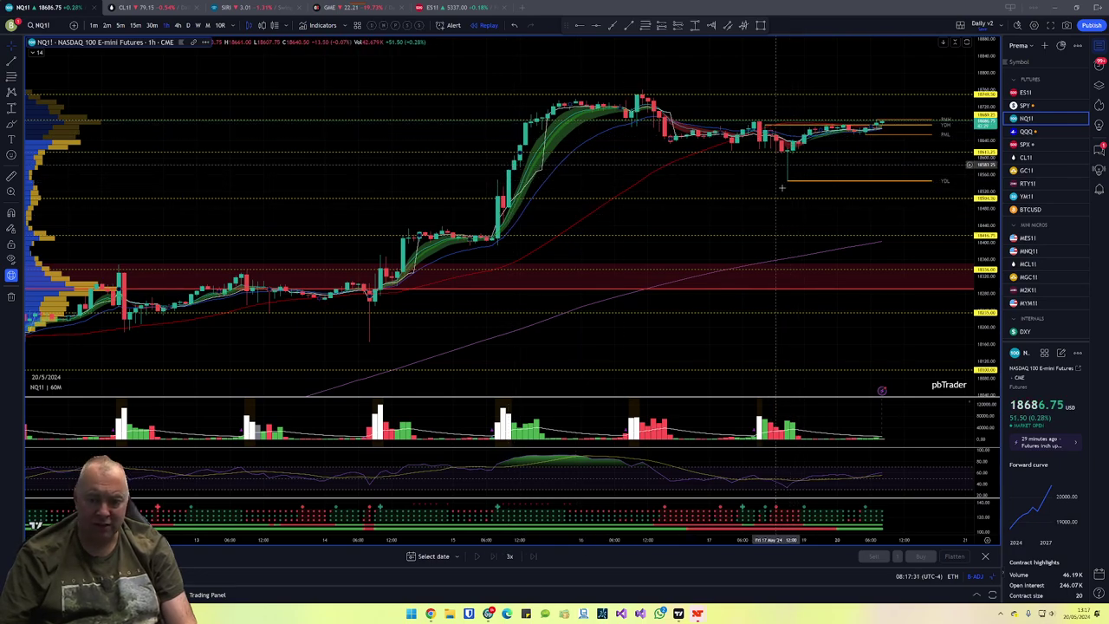
scroll(782, 217, down, 5)
Mark the NQ1! red resistance zone with yellow arrows and a circle, then erase them.
scroll(775, 256, down, 3)
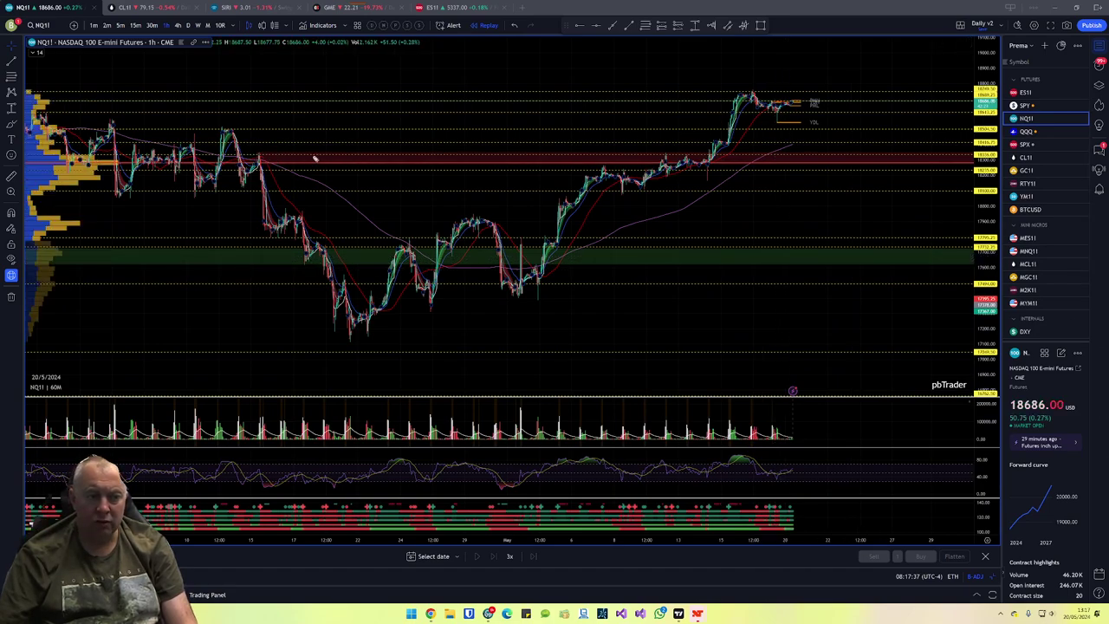
drag(325, 159, 323, 163)
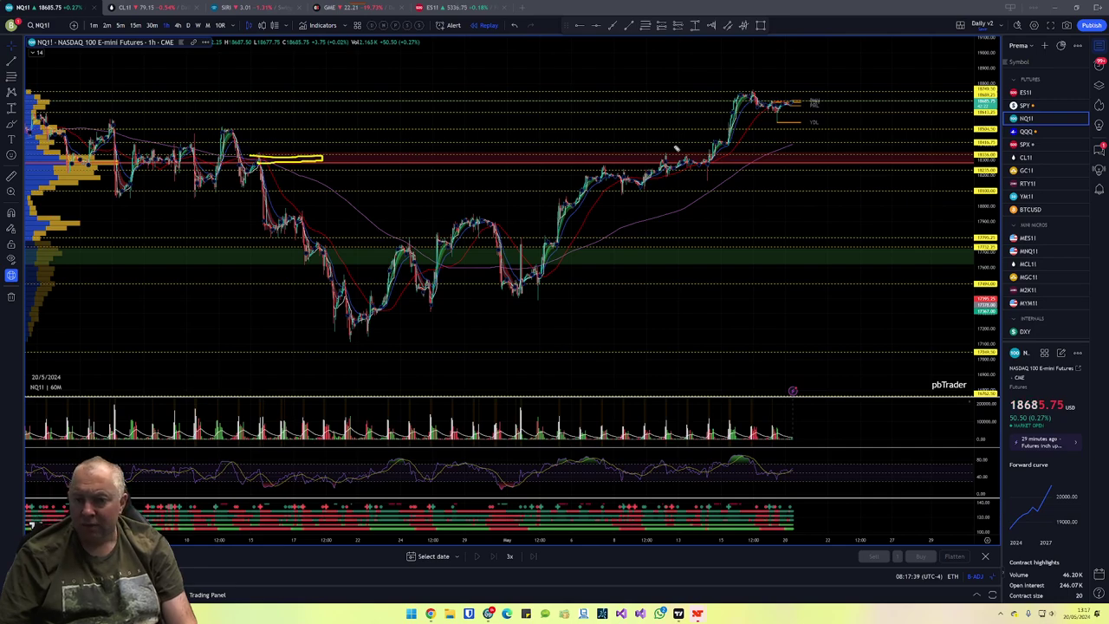
drag(658, 156, 739, 160)
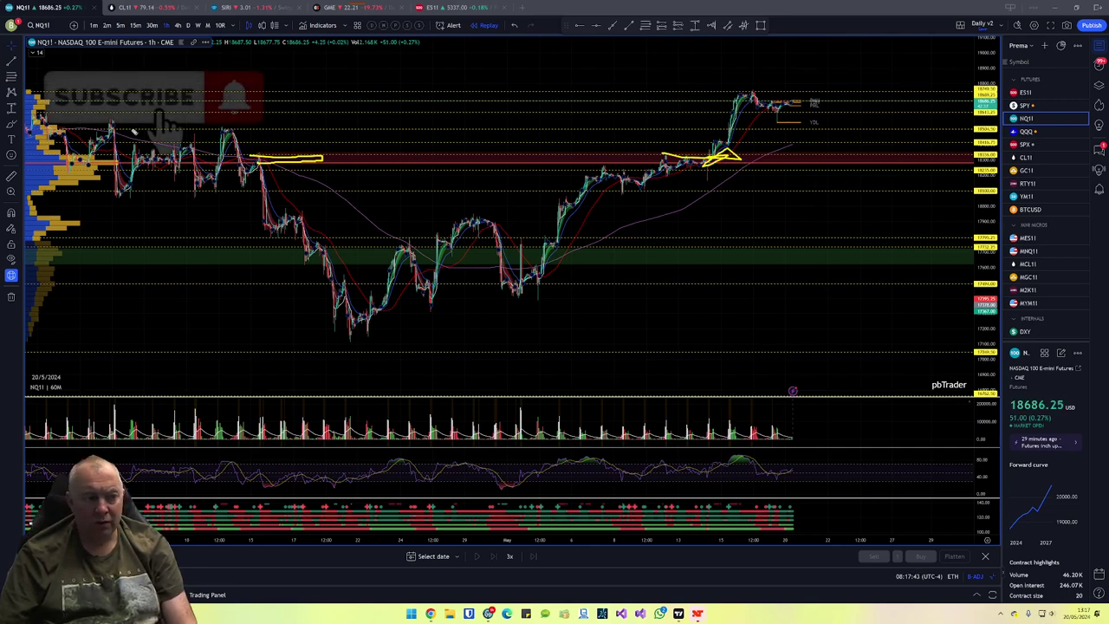
mouse_move(76, 149)
mouse_down()
mouse_move(139, 160)
mouse_move(71, 191)
mouse_up()
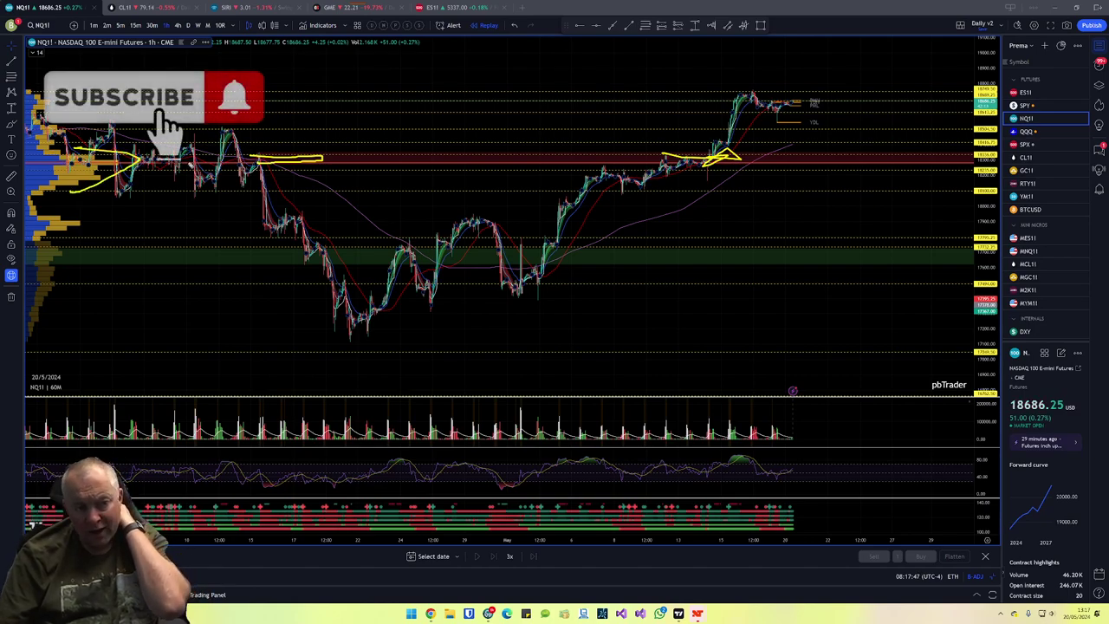
mouse_move(760, 160)
mouse_down()
mouse_move(849, 165)
mouse_move(821, 166)
mouse_up()
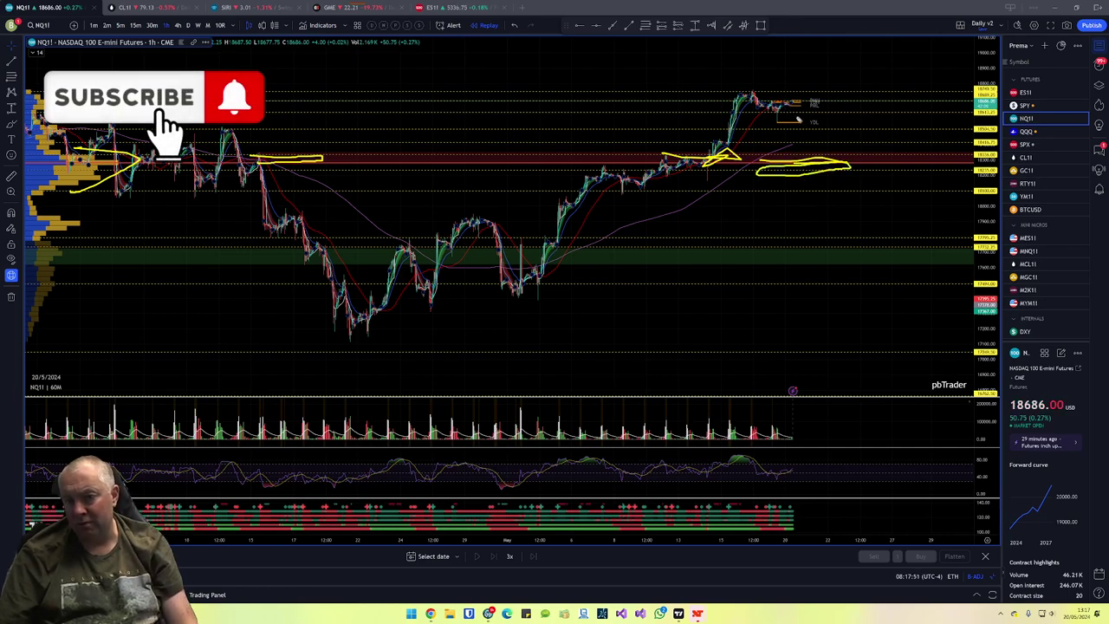
key(Escape)
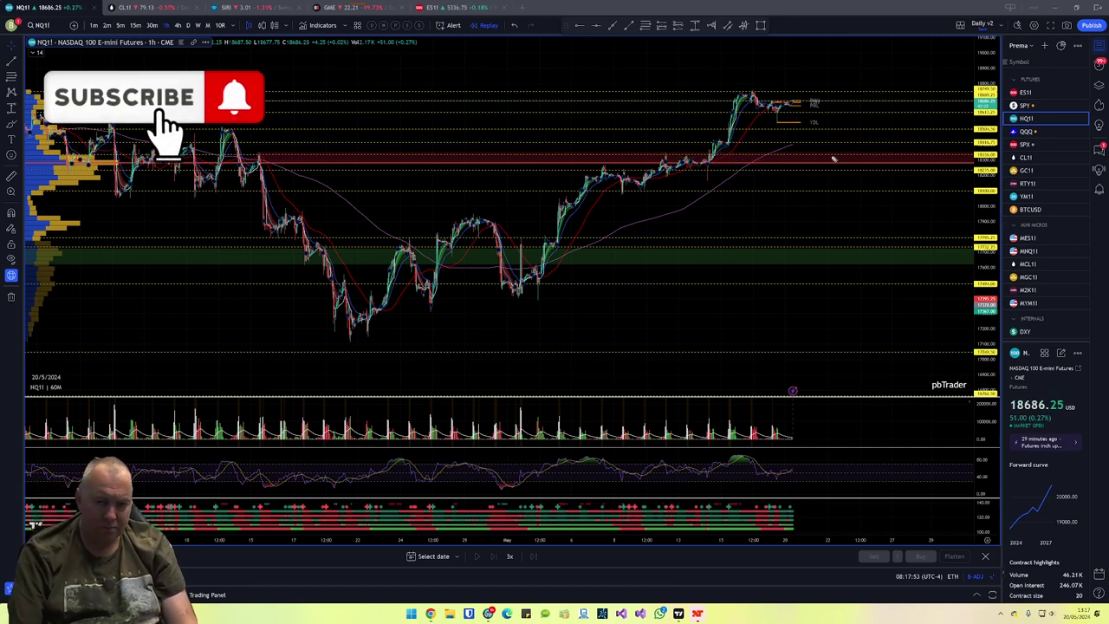
Sketch and erase one more quick yellow stroke, then switch the chart to QQQ.
drag(796, 149, 824, 141)
key(Escape)
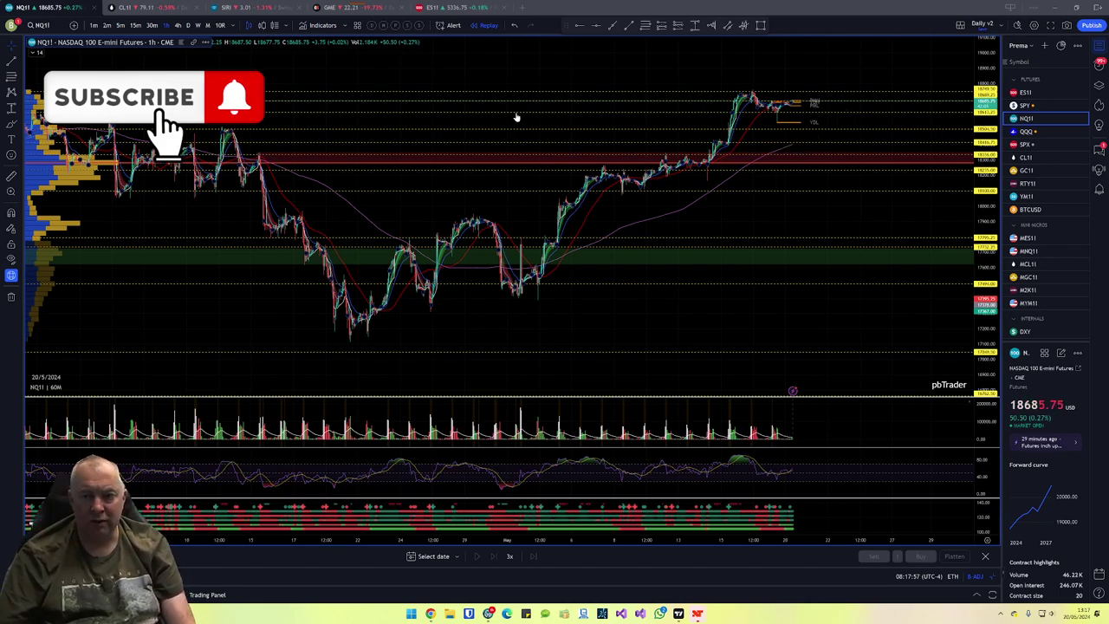
click(1057, 131)
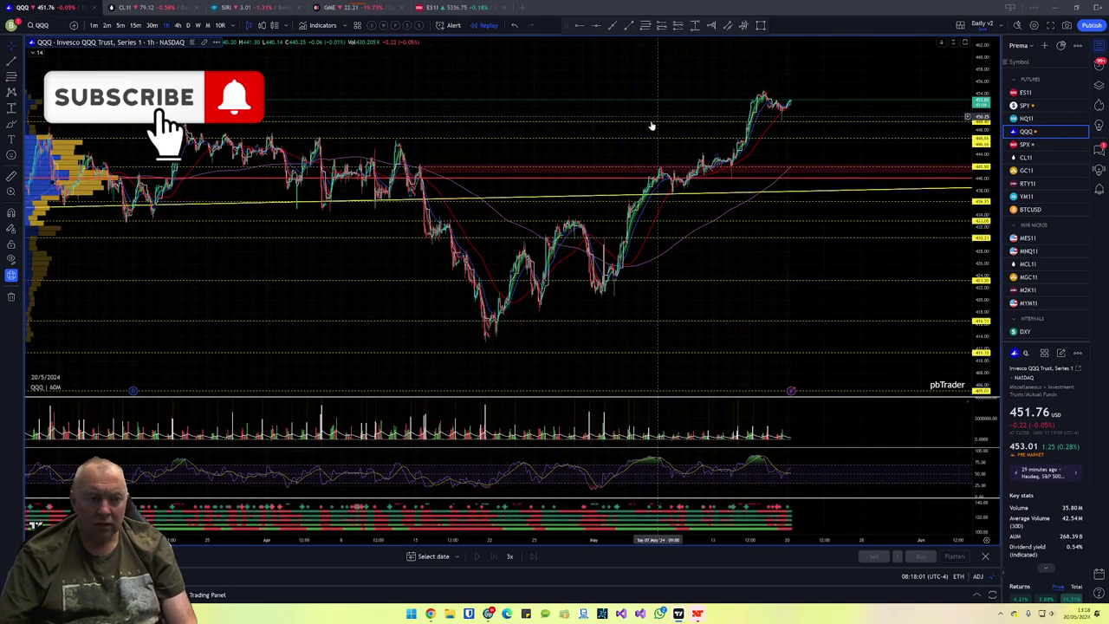
scroll(797, 148, up, 5)
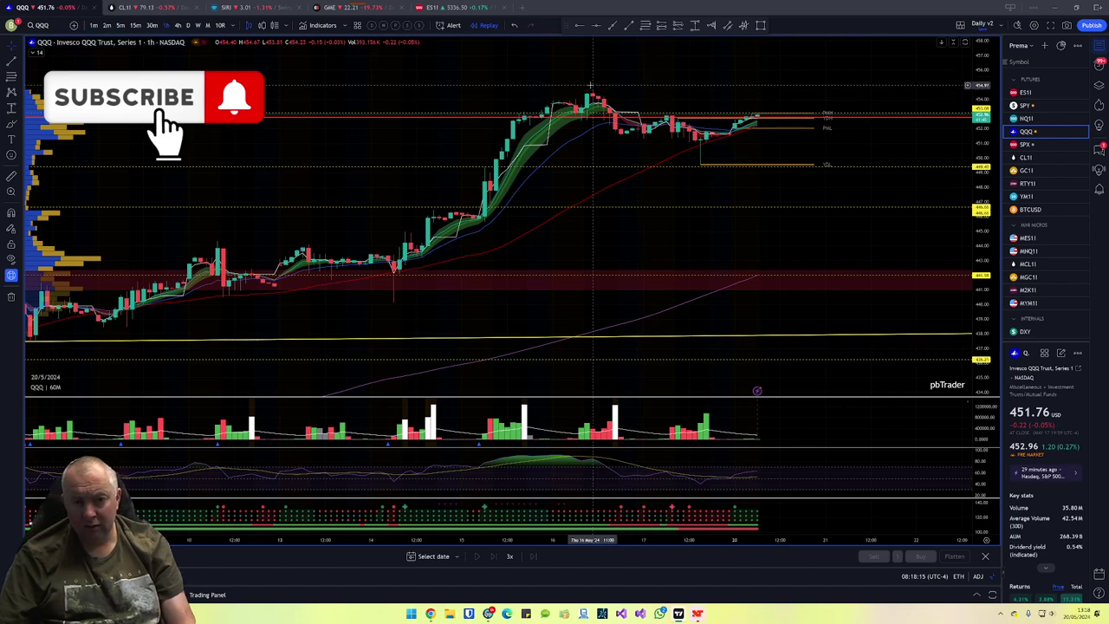
text(h)
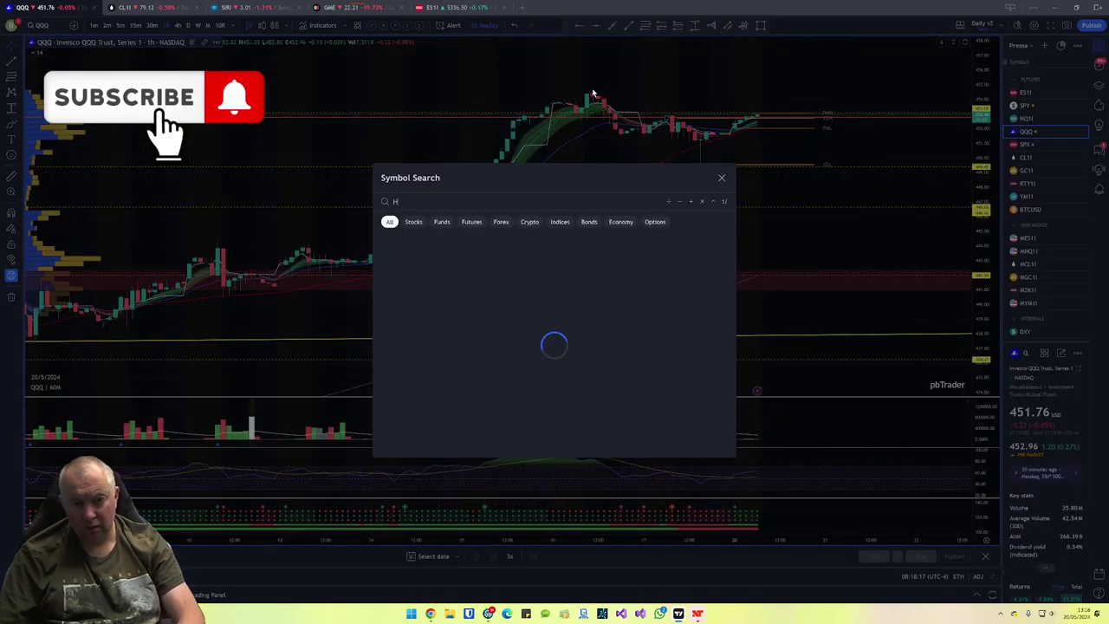
key(Escape)
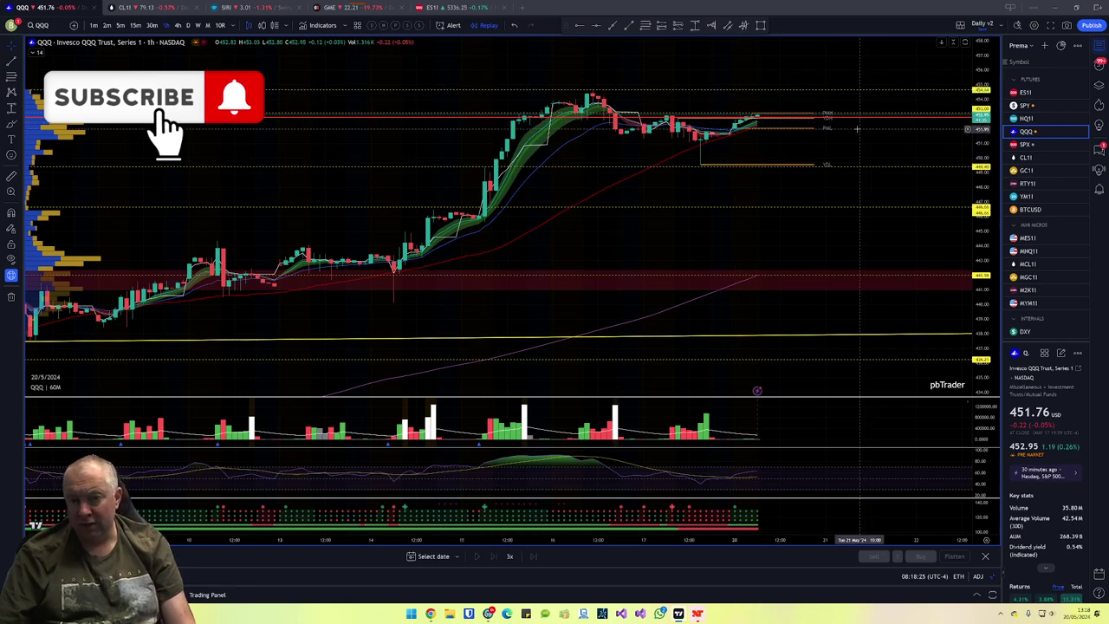
scroll(856, 128, down, 3)
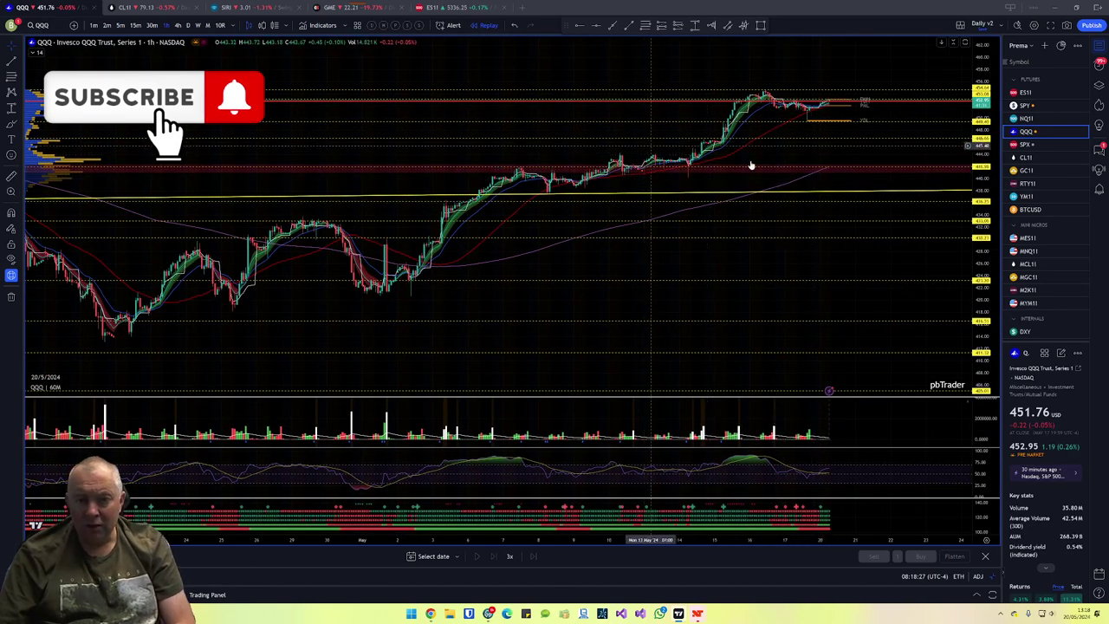
scroll(745, 166, down, 3)
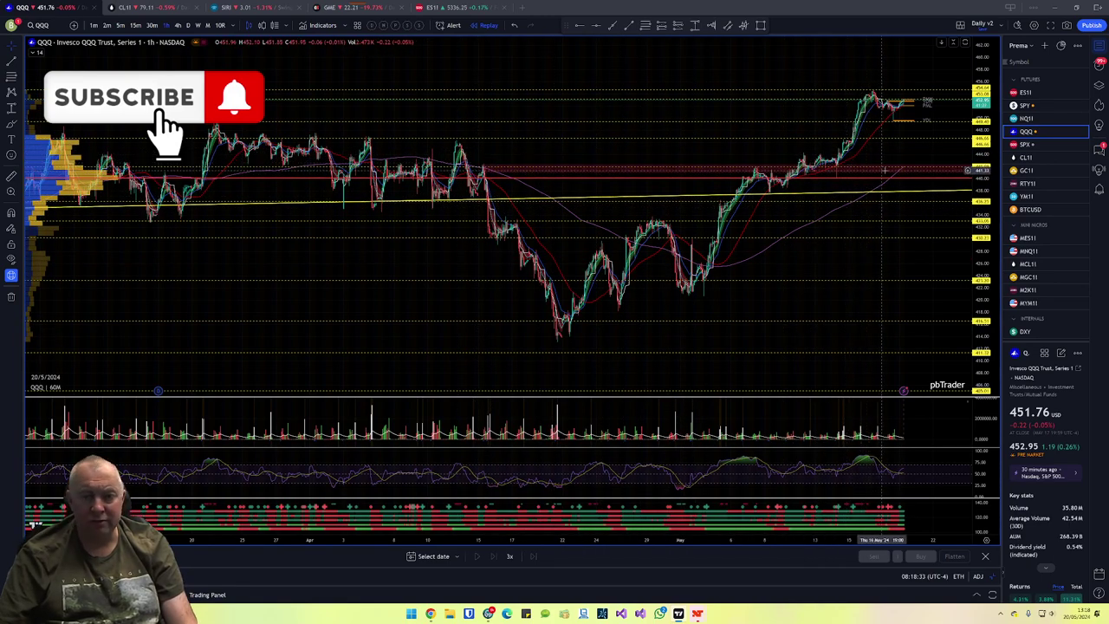
Switch the chart from QQQ to the SPX S&P 500 Index hourly chart.
click(1046, 150)
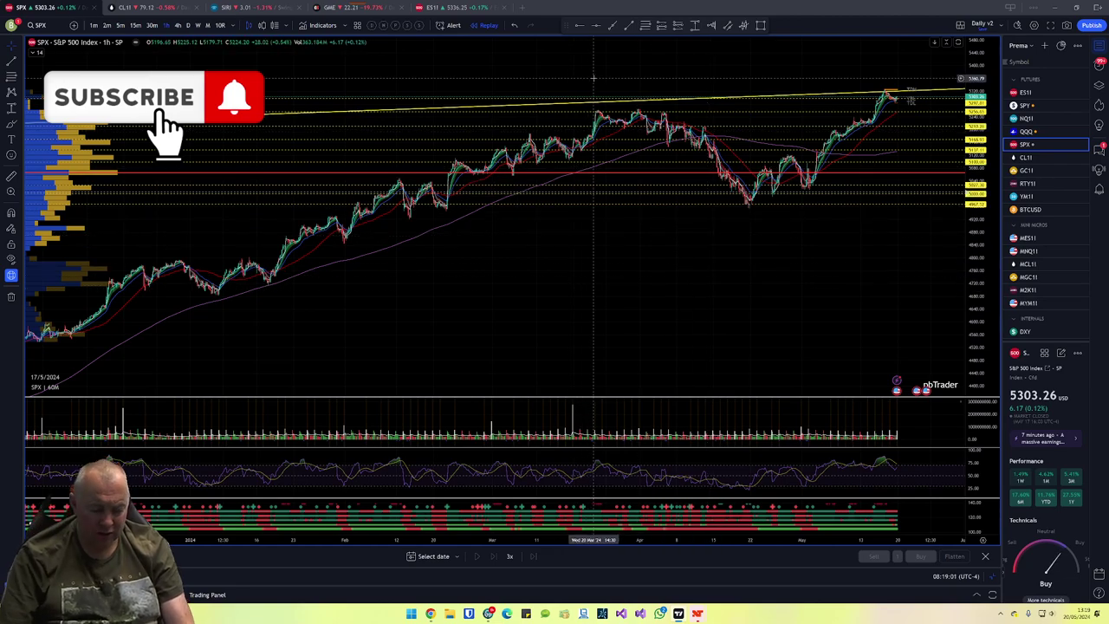
Switch SPX to the 1W weekly interval and zoom out over the long-term history.
text(1w)
key(Return)
scroll(685, 185, down, 8)
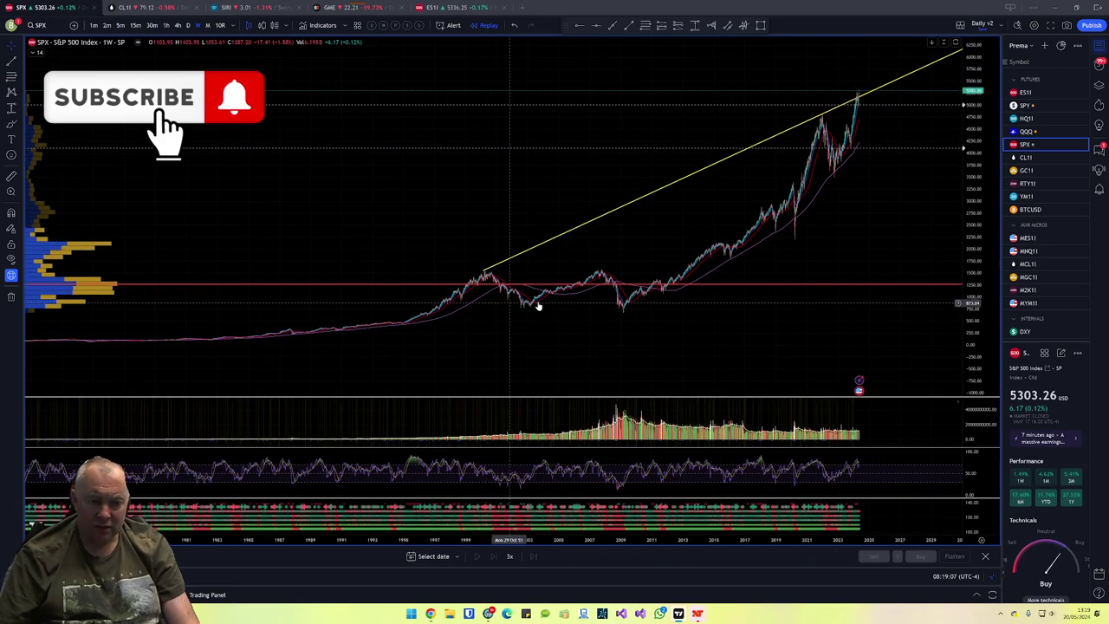
scroll(787, 219, up, 5)
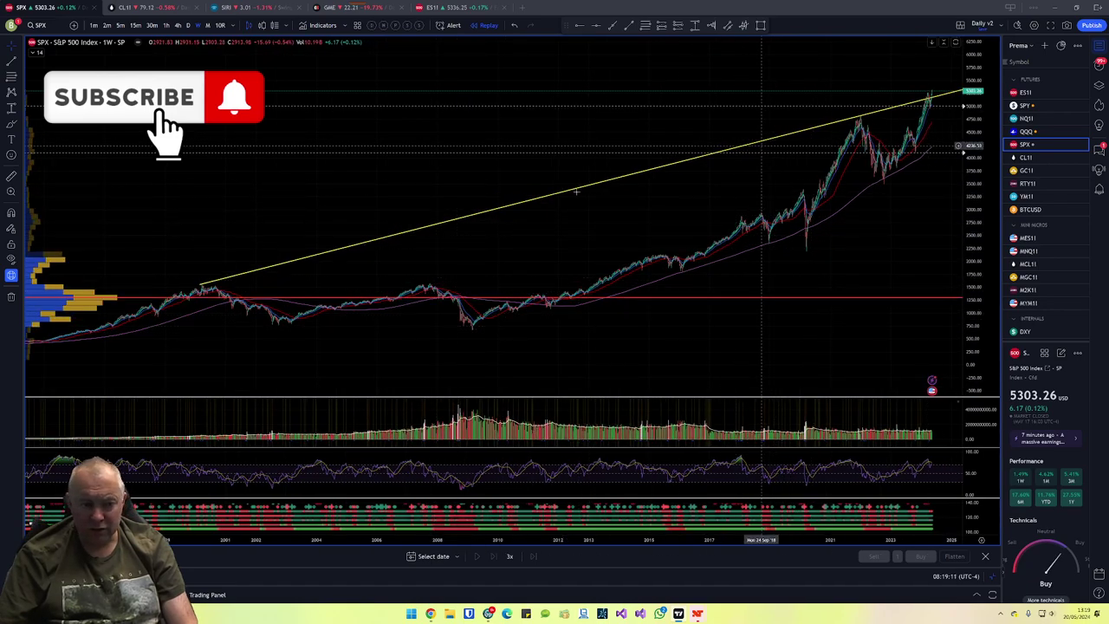
scroll(431, 290, down, 1)
scroll(431, 291, down, 3)
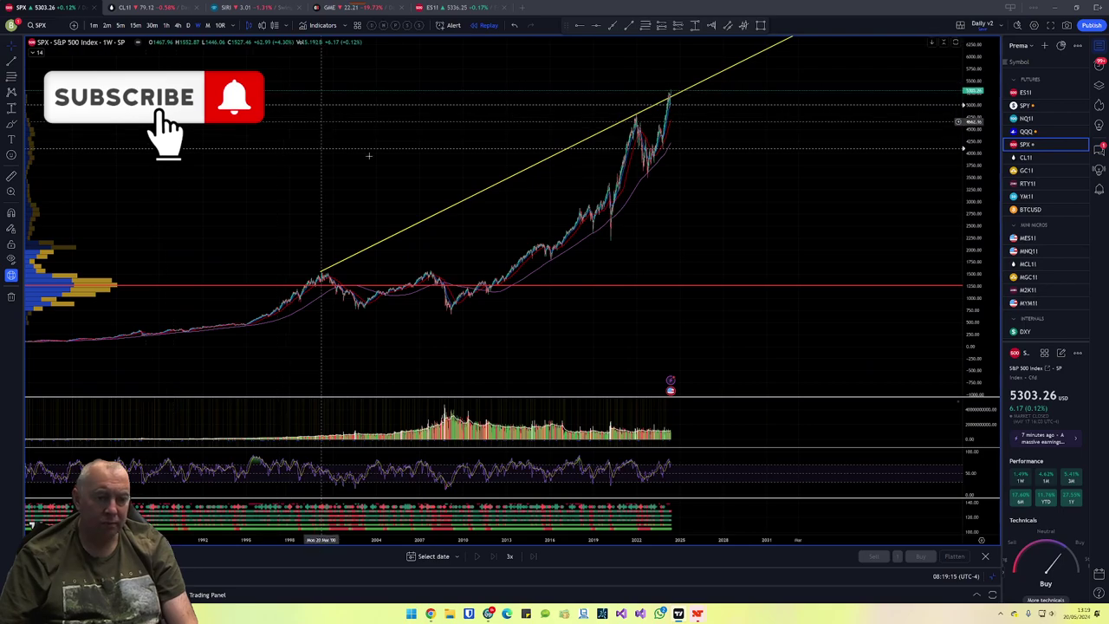
Clone the yellow trend line and angle the copy from the 2007 peak to the recent highs.
click(374, 249)
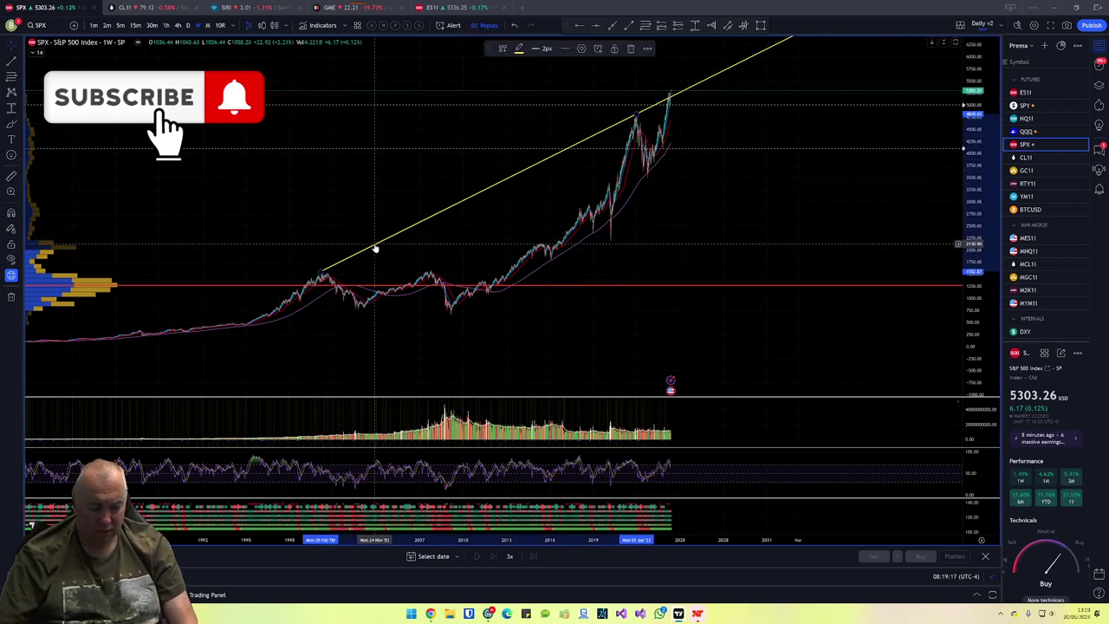
drag(374, 249, 494, 250)
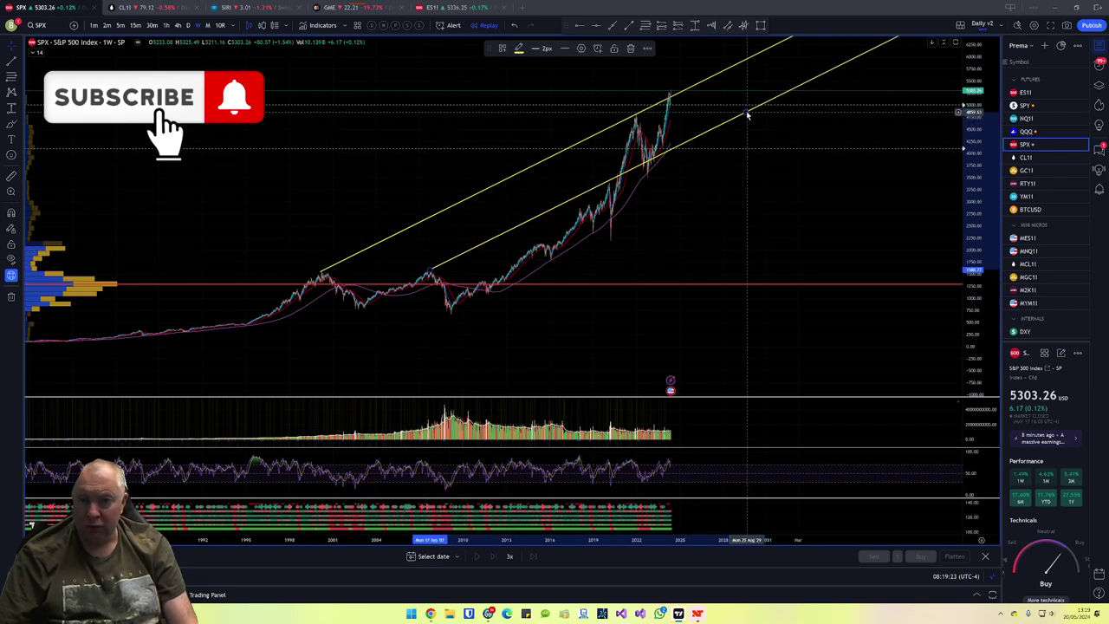
drag(748, 115, 669, 90)
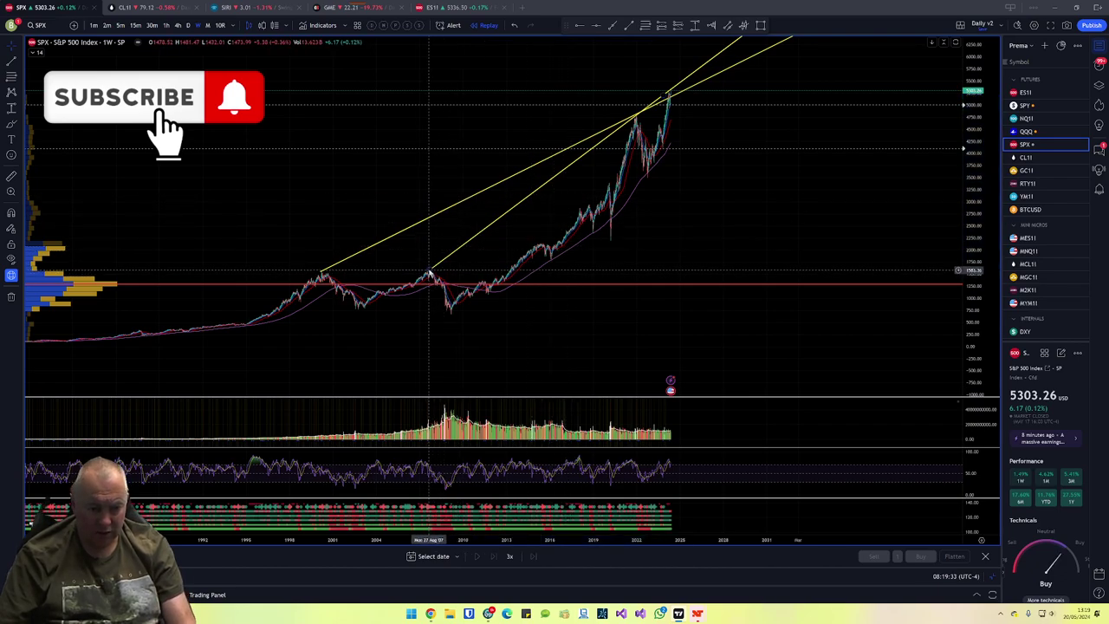
key(alt+r)
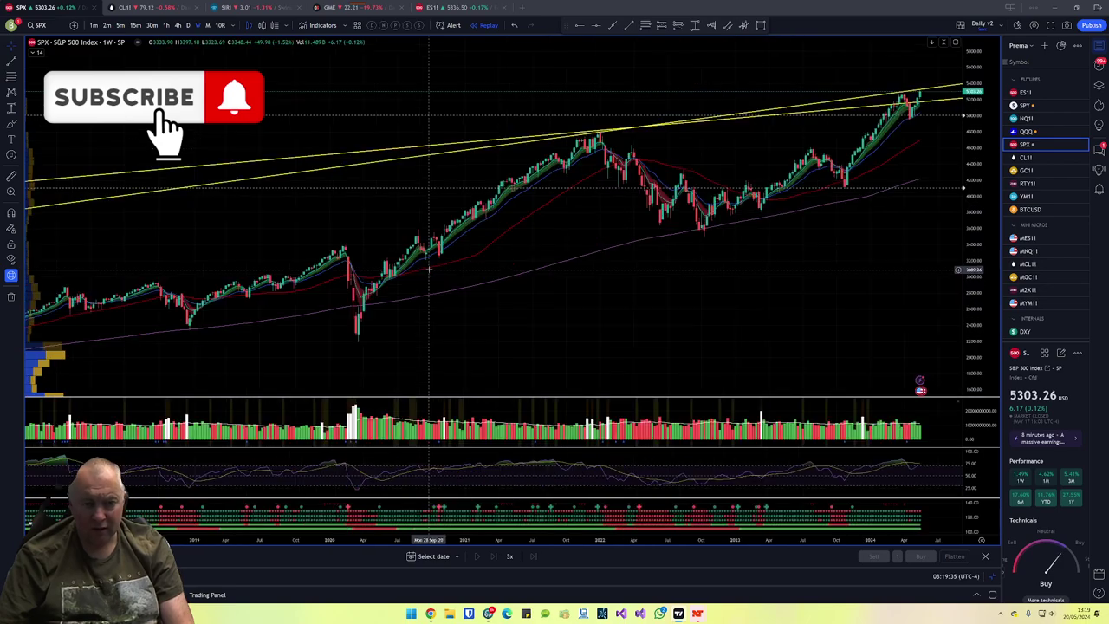
Zoom around the SPX weekly chart to check both yellow trendlines meeting price near 5,303.
scroll(931, 182, up, 5)
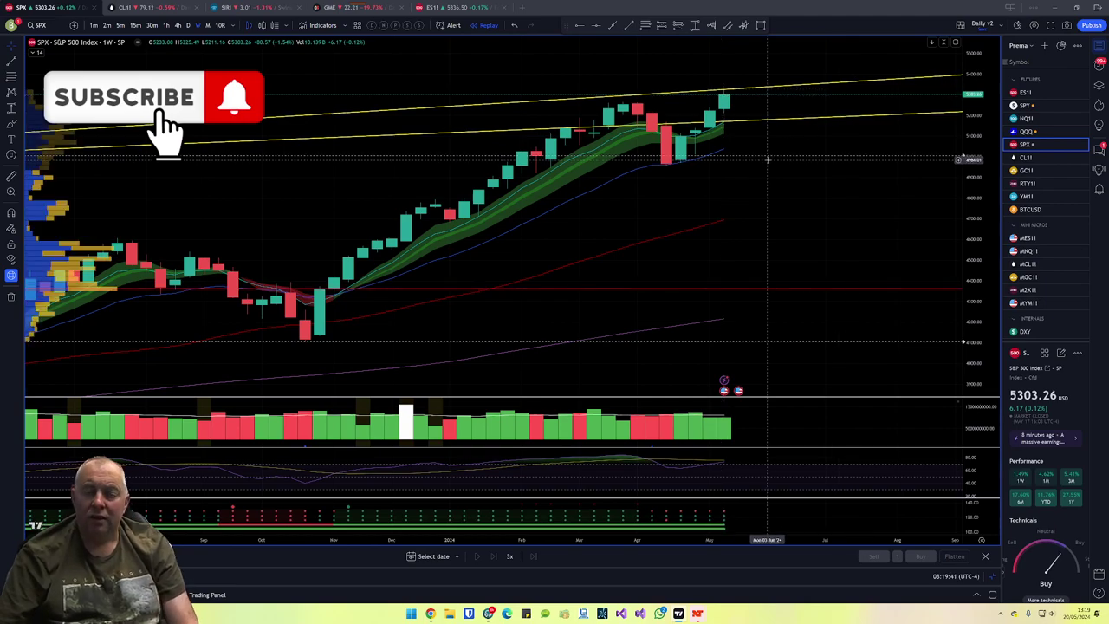
scroll(755, 151, down, 3)
scroll(754, 150, down, 4)
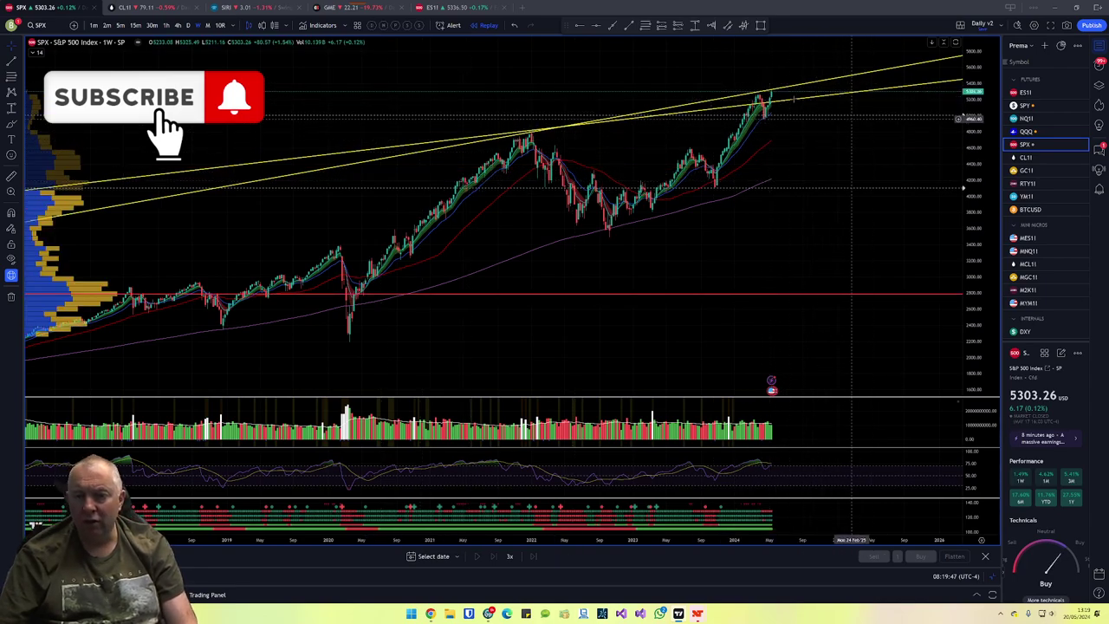
scroll(780, 130, up, 4)
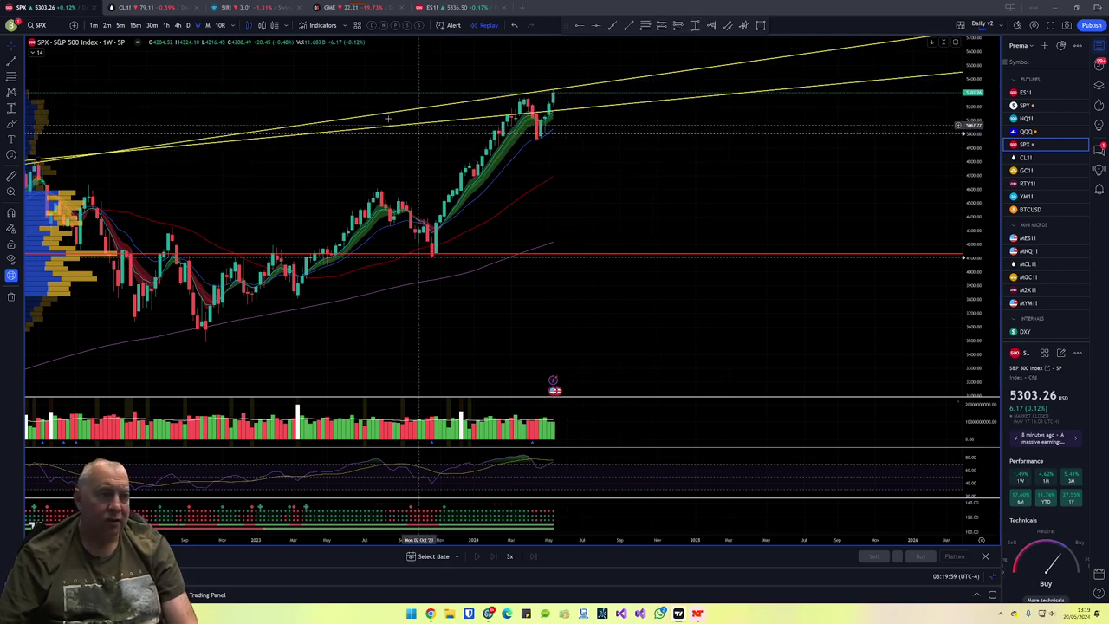
scroll(665, 165, down, 3)
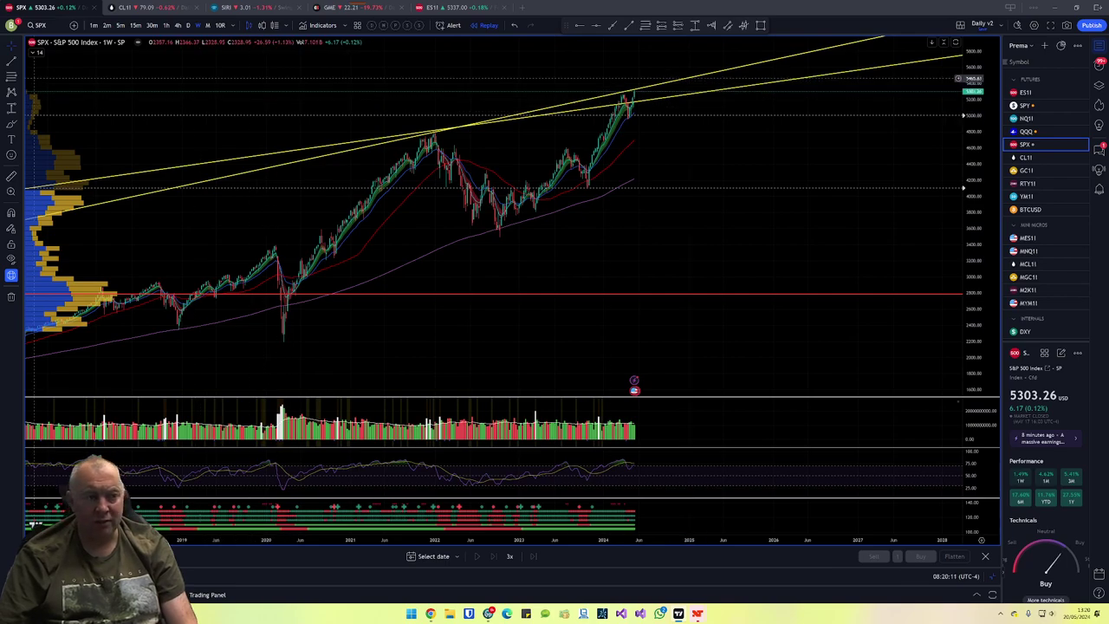
Switch the SPX chart to the 1h timeframe.
click(164, 25)
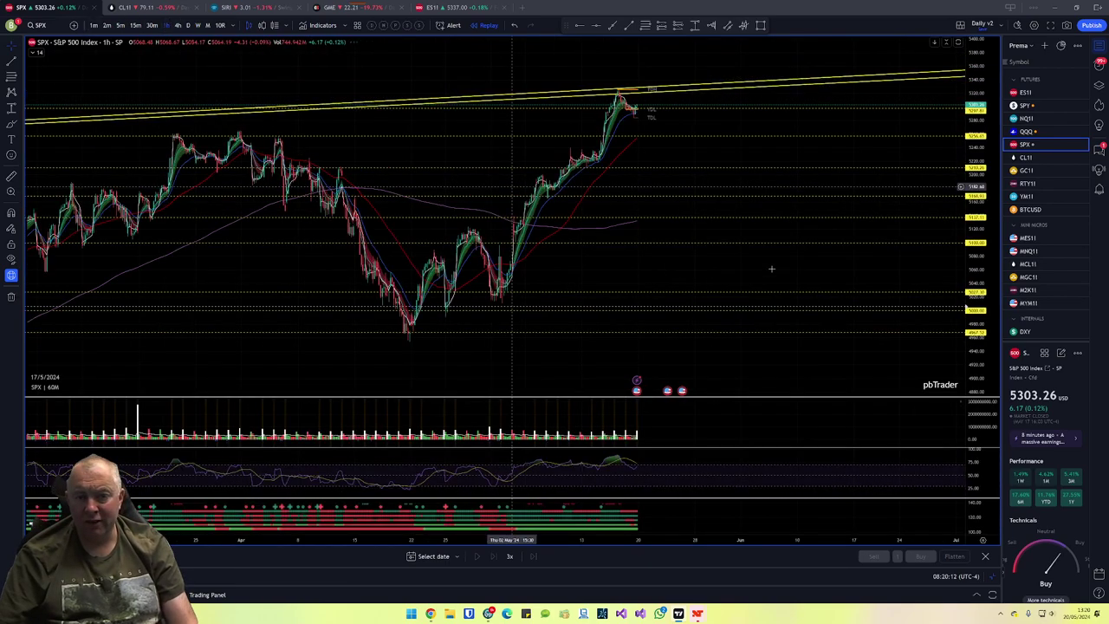
scroll(705, 236, down, 3)
scroll(706, 230, down, 3)
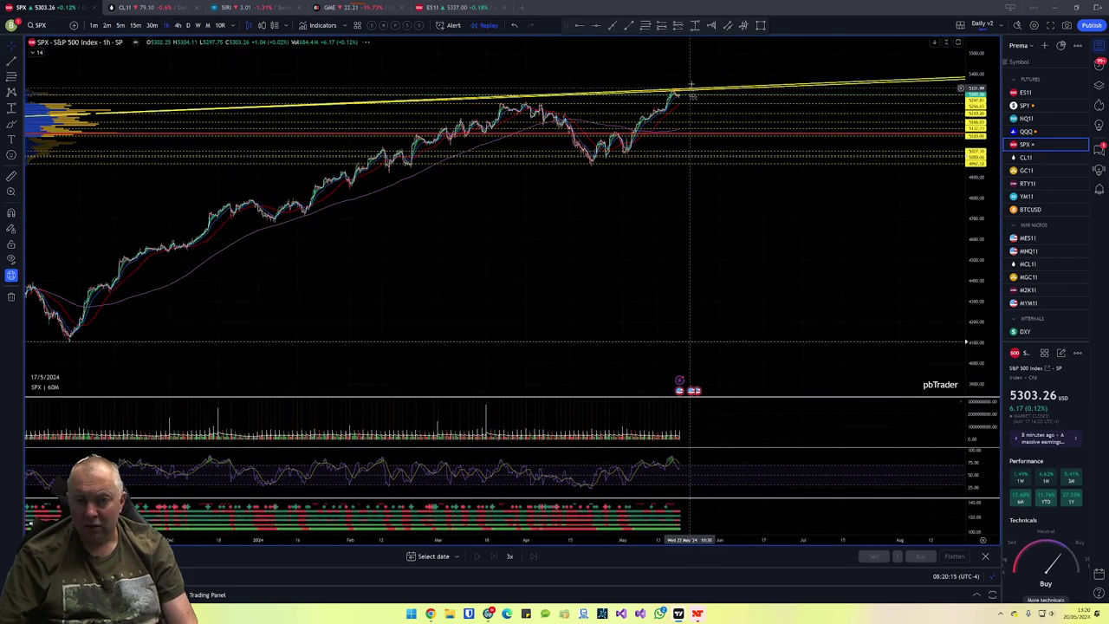
scroll(704, 139, up, 5)
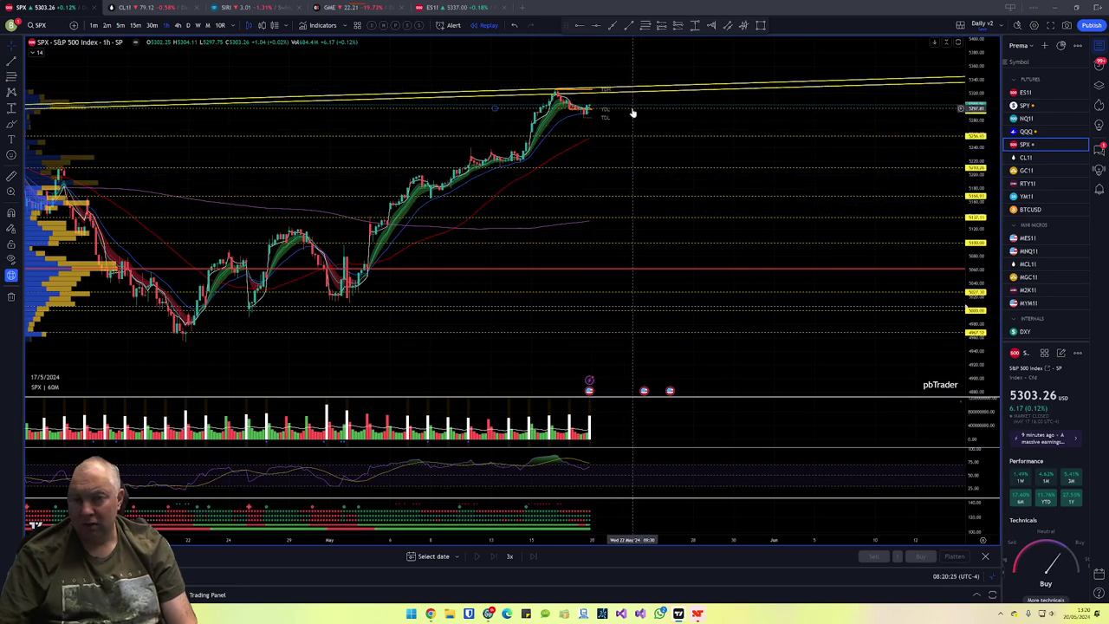
Set the horizontal price level to exactly 5300.00.
double_click(633, 110)
text(5300.00)
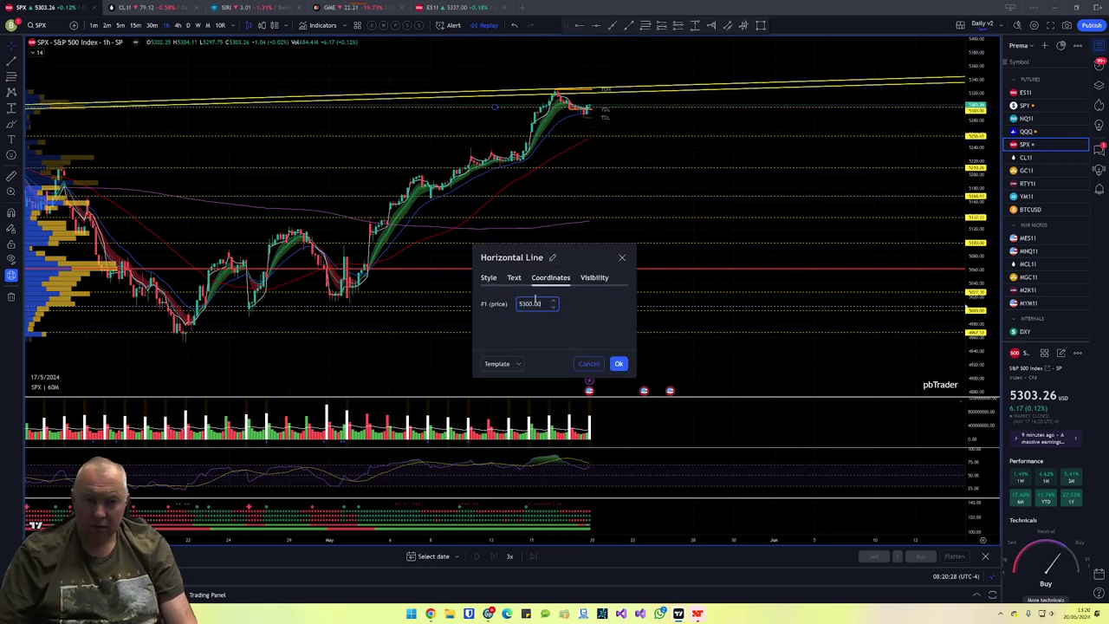
click(618, 364)
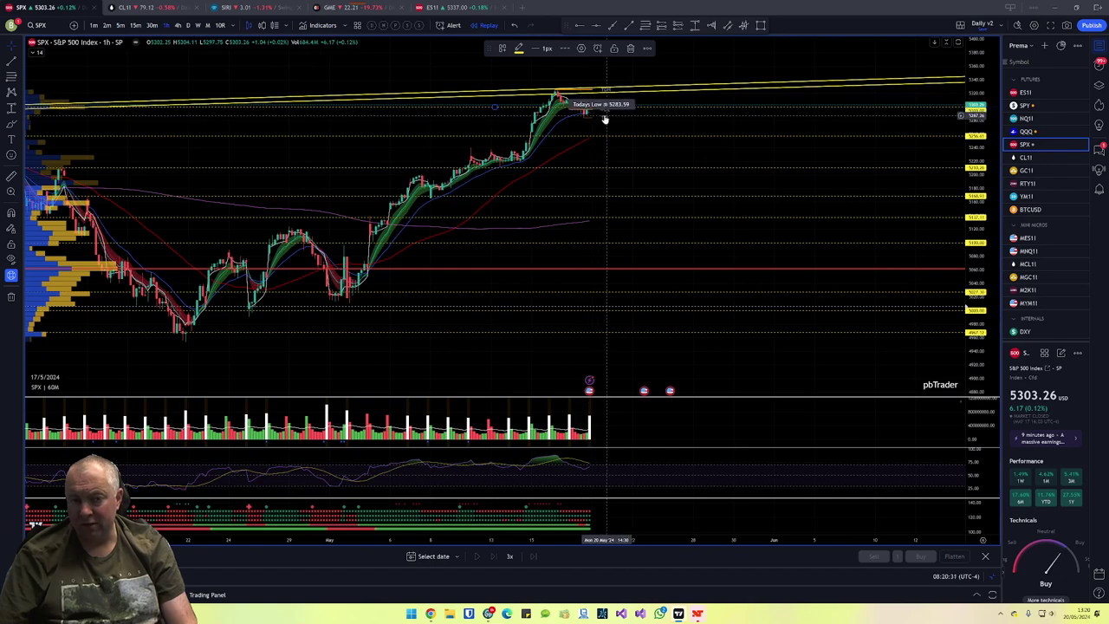
scroll(661, 185, down, 3)
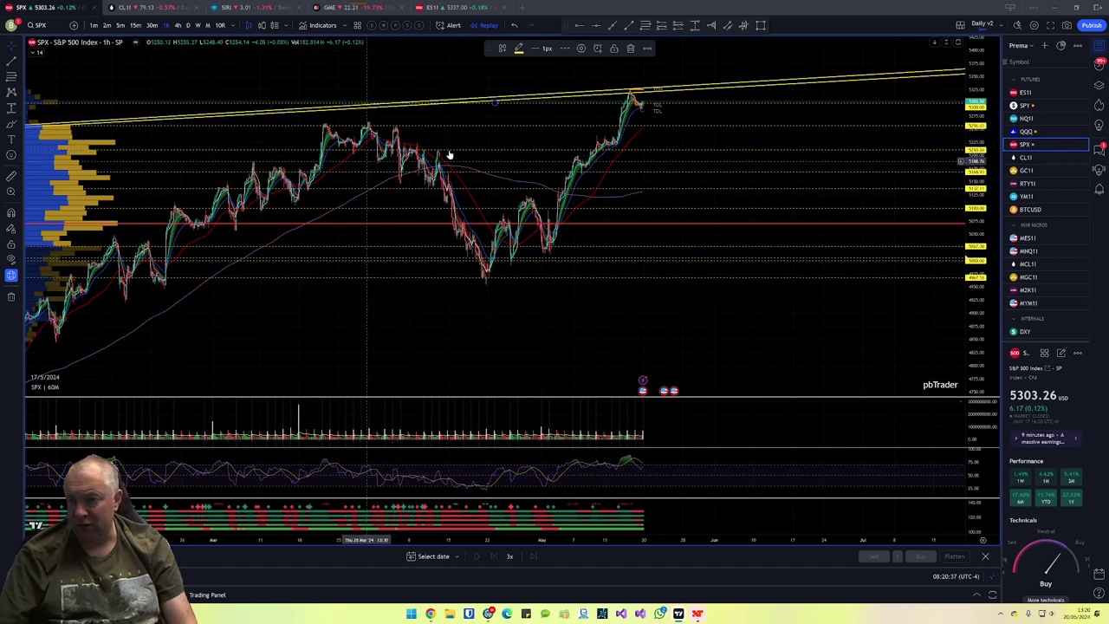
Switch to the CL1! Light Crude Oil futures chart and close the stray Explorer window.
click(1055, 159)
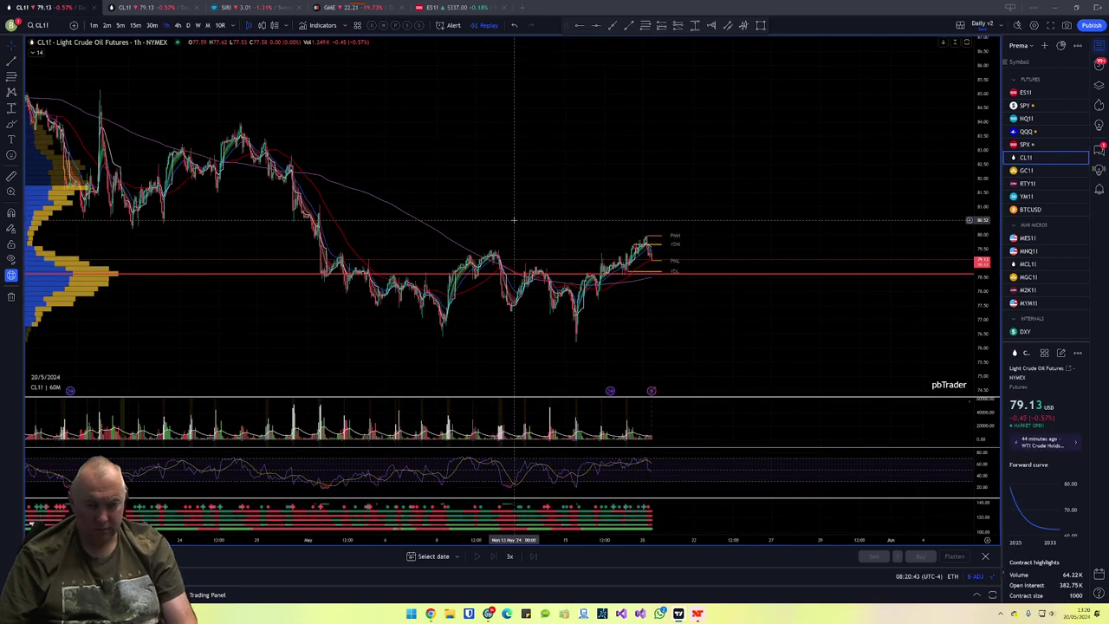
key(super+e)
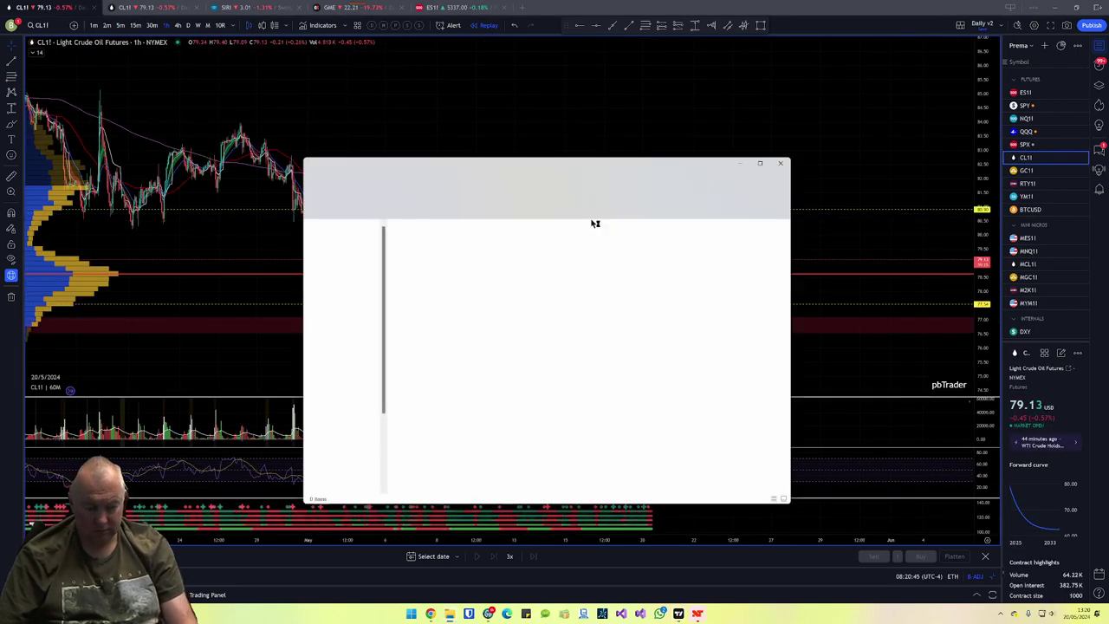
click(780, 163)
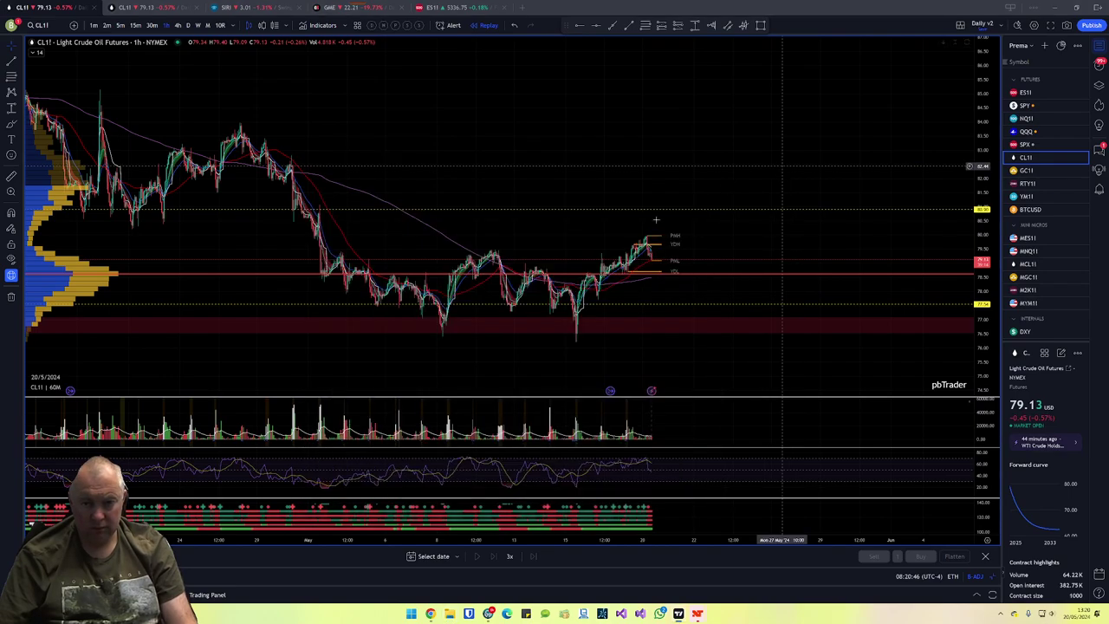
Select and then deselect a horizontal level while zooming around the crude chart.
click(637, 210)
scroll(659, 212, up, 3)
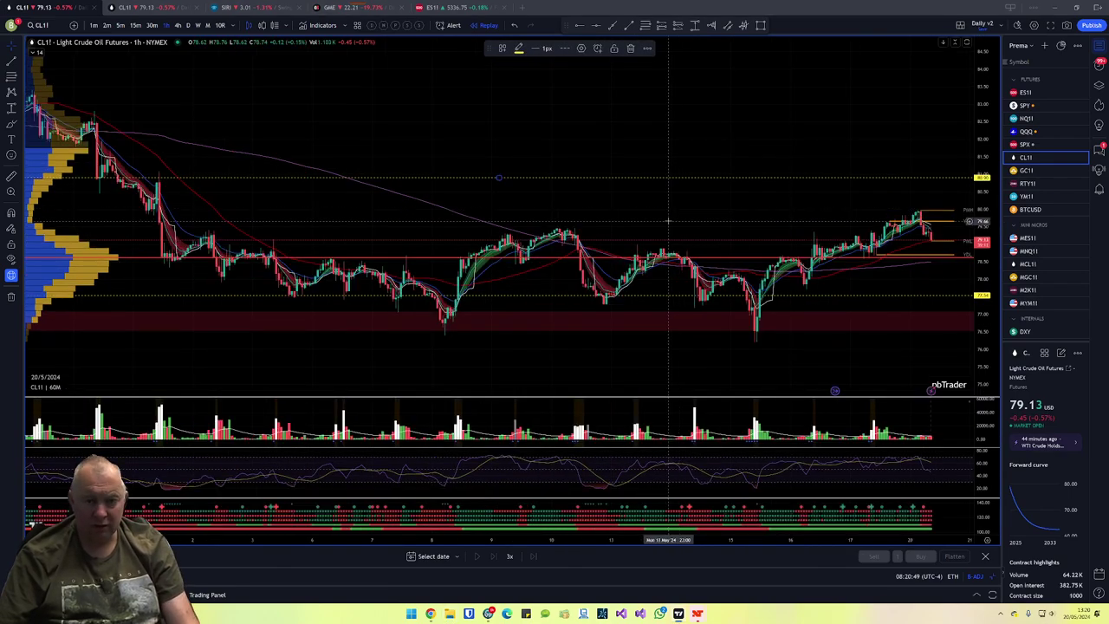
scroll(668, 221, down, 10)
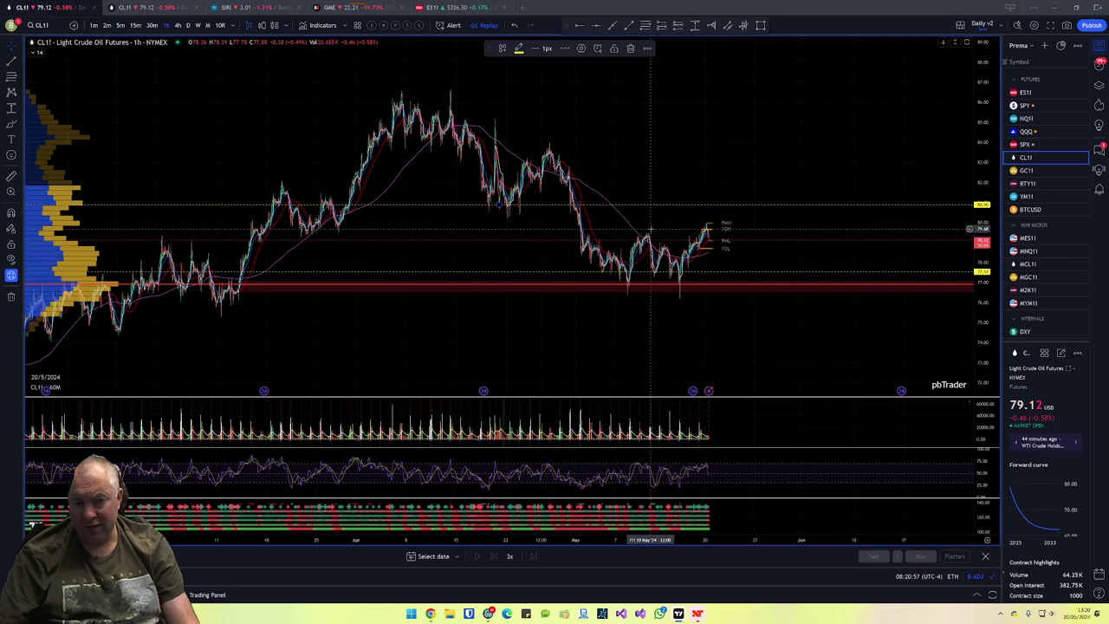
scroll(650, 230, up, 3)
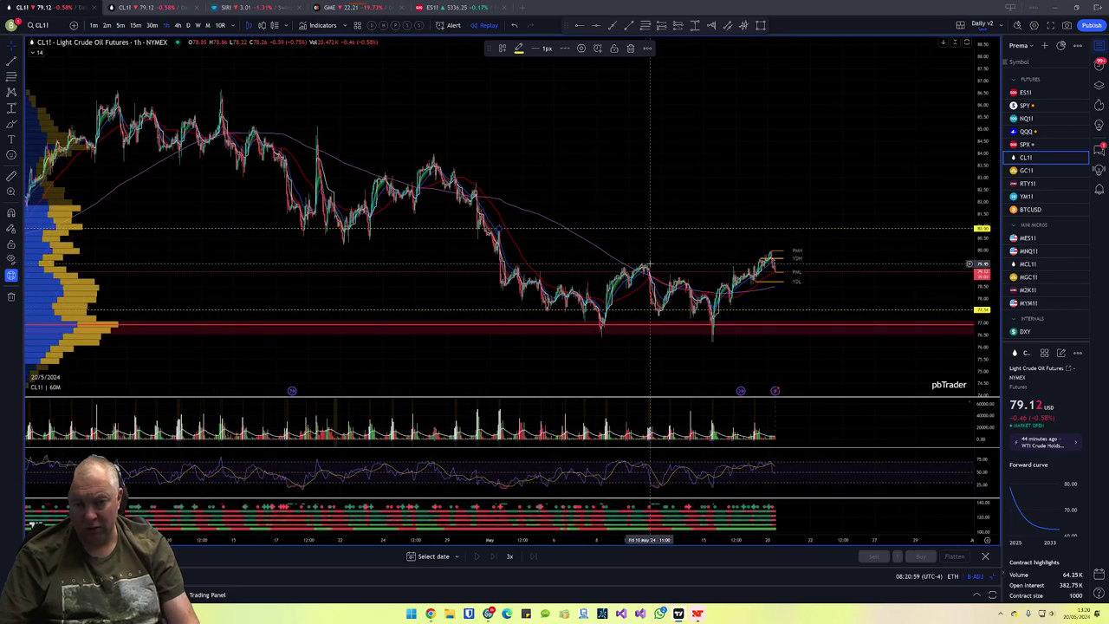
click(650, 265)
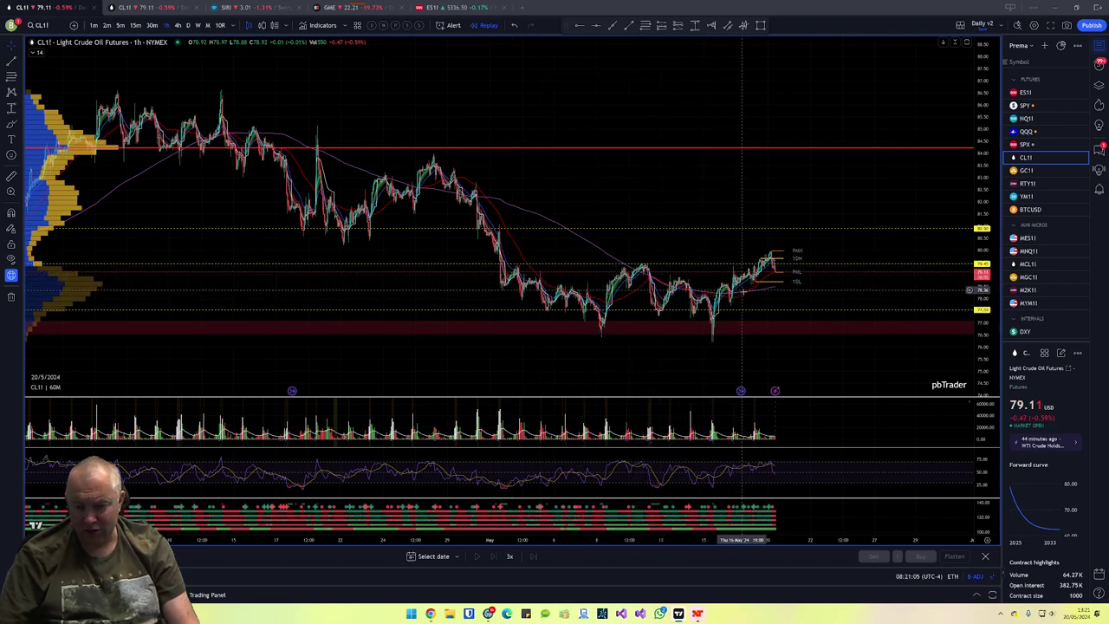
scroll(774, 264, up, 4)
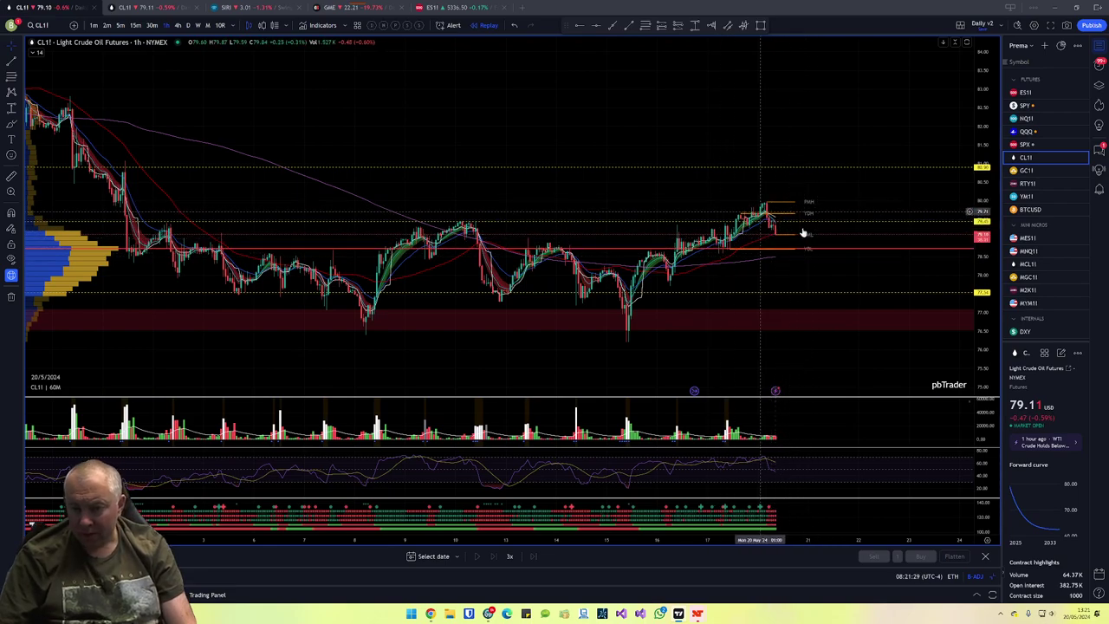
scroll(847, 257, down, 3)
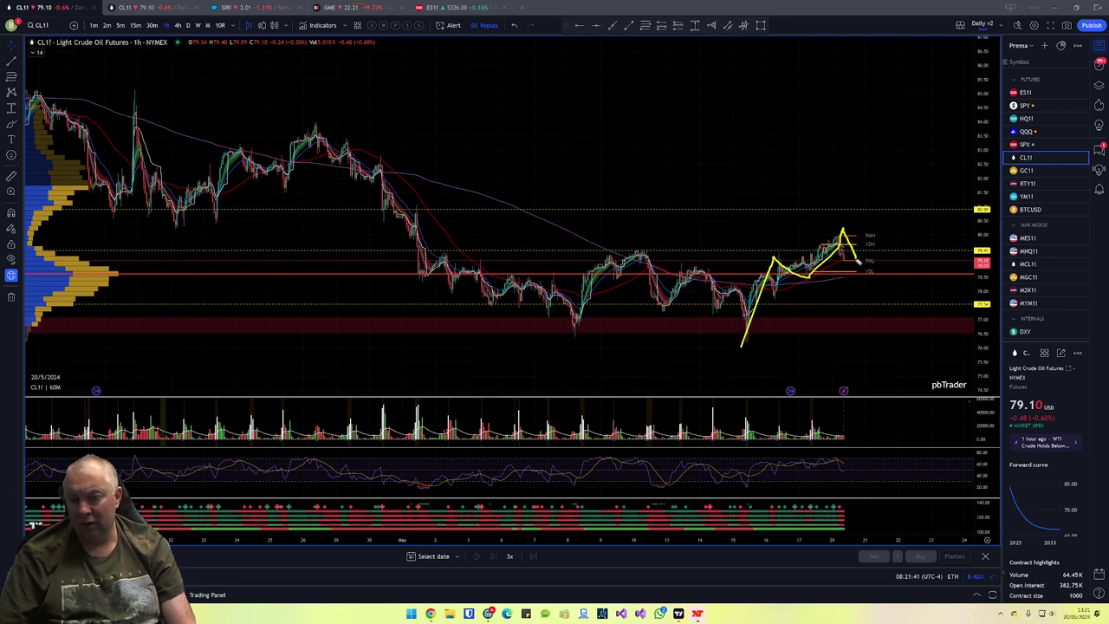
key(Escape)
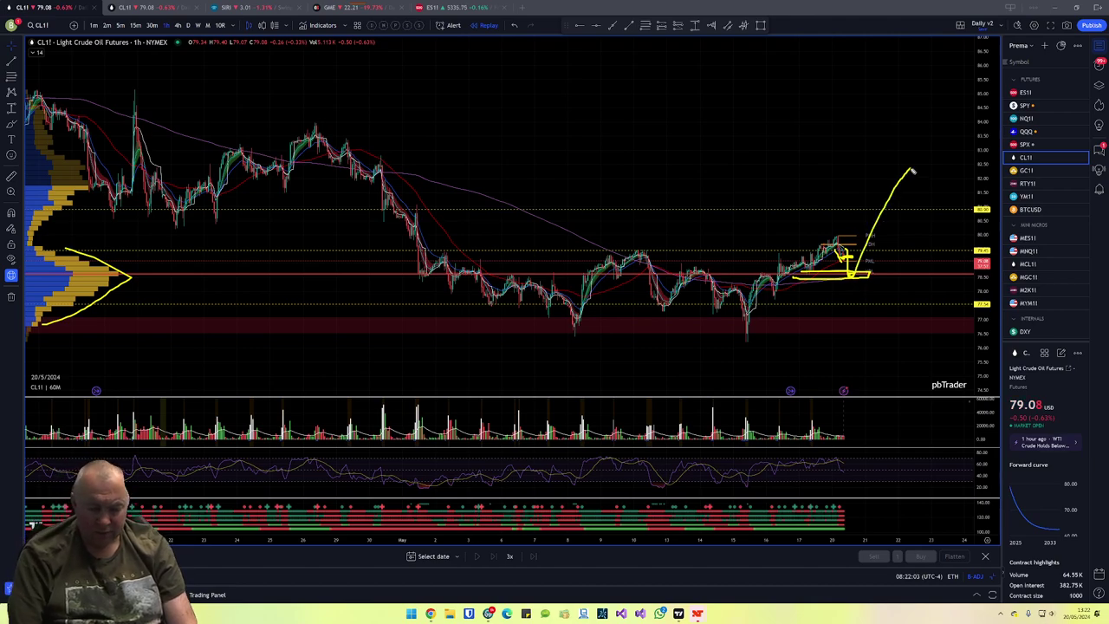
key(Escape)
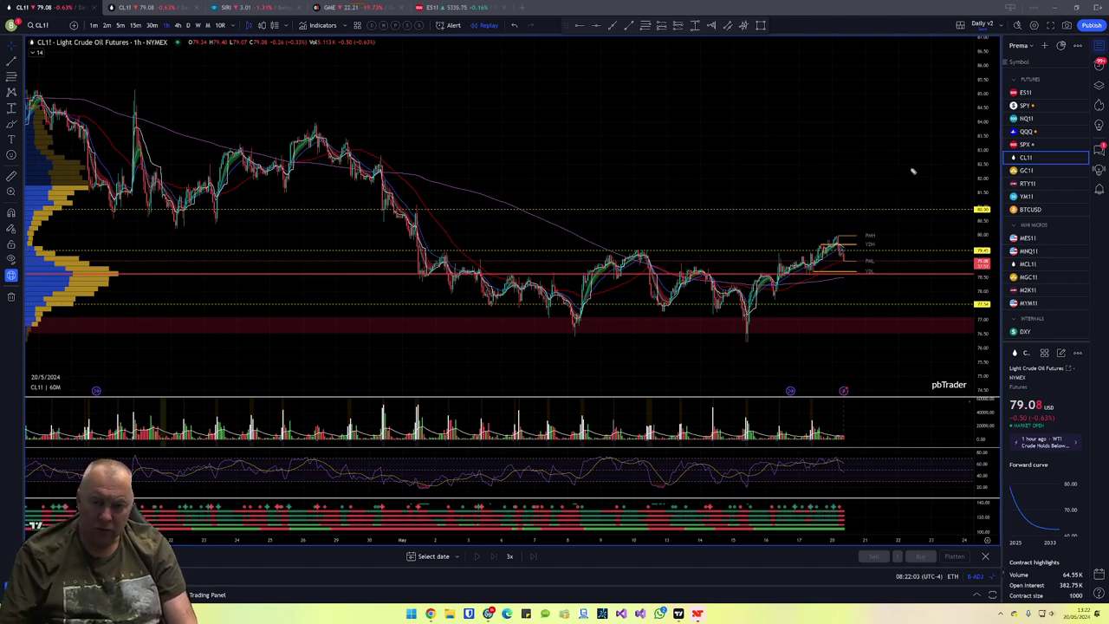
Apply a context-menu action at the 78.68 crude level, then switch to GC1! Gold futures.
right_click(853, 276)
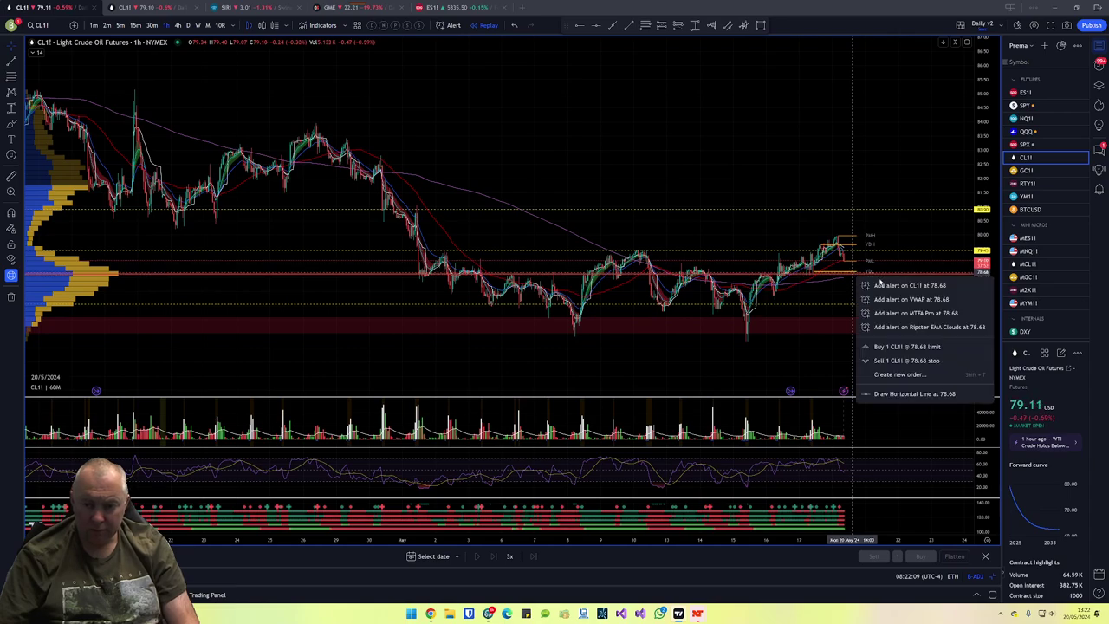
click(888, 286)
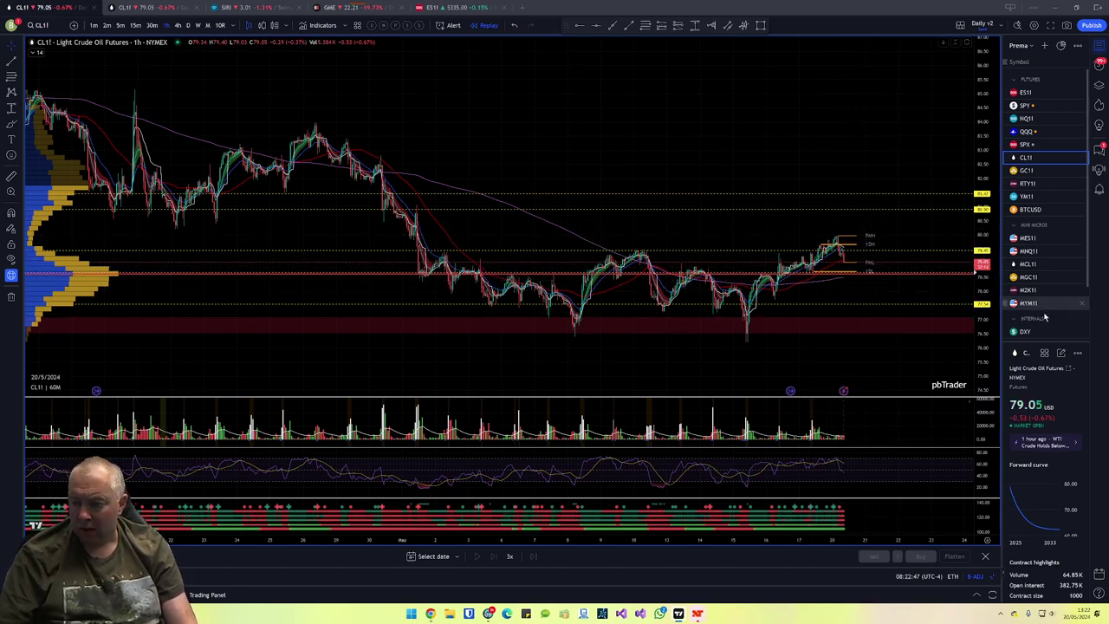
click(1033, 171)
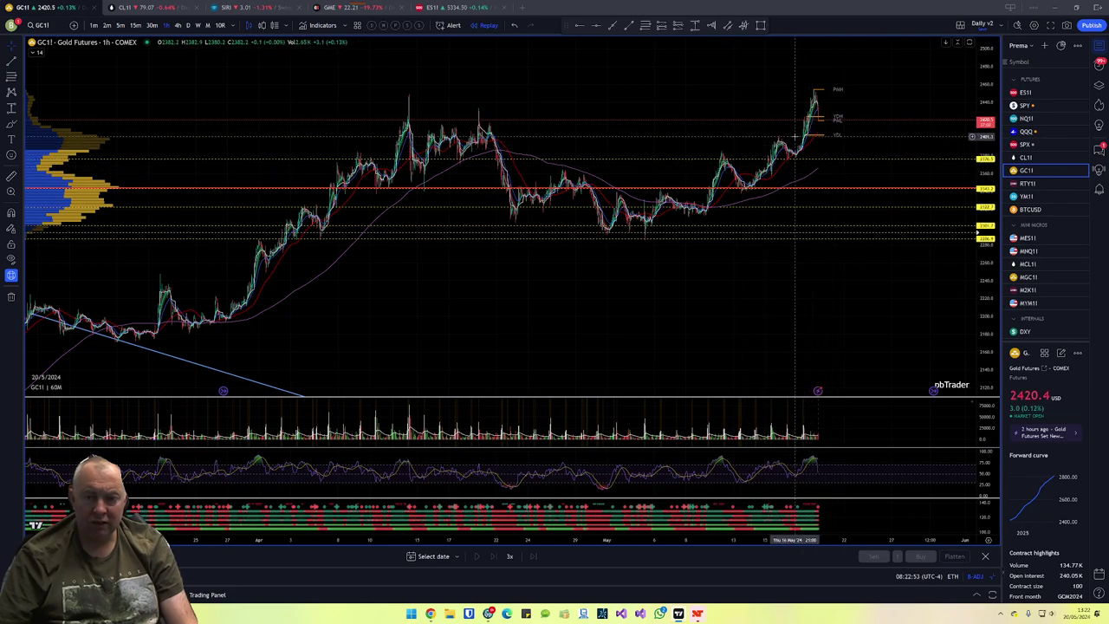
Zoom in and out over the GC1! gold chart, then switch to RTY1! Russell 2000 futures.
scroll(817, 139, up, 5)
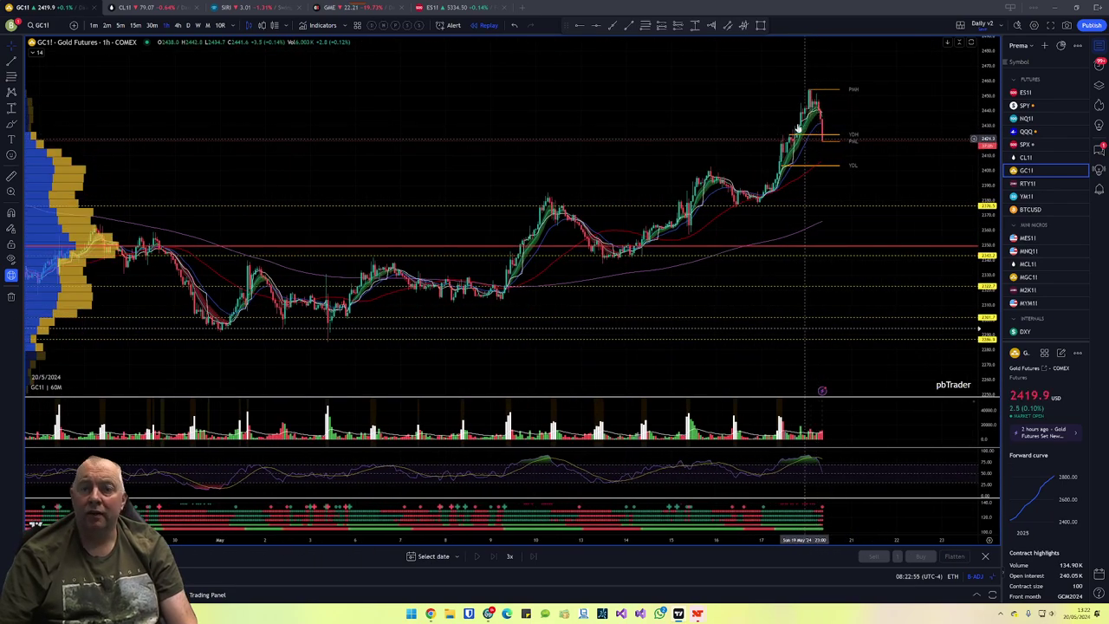
scroll(855, 210, down, 2)
scroll(855, 210, down, 1)
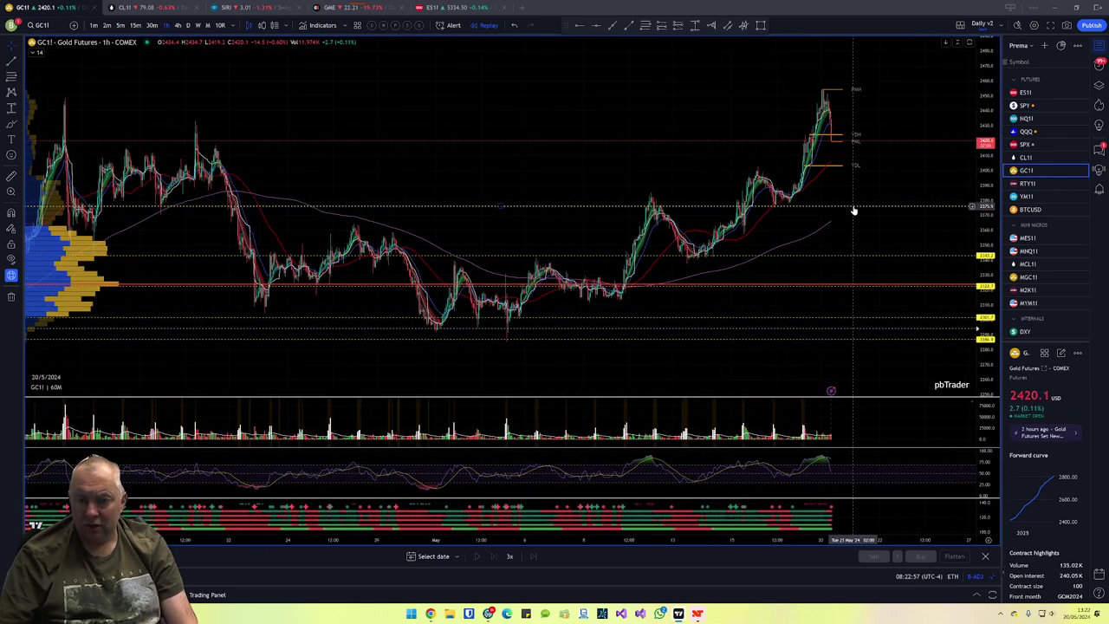
scroll(853, 209, down, 1)
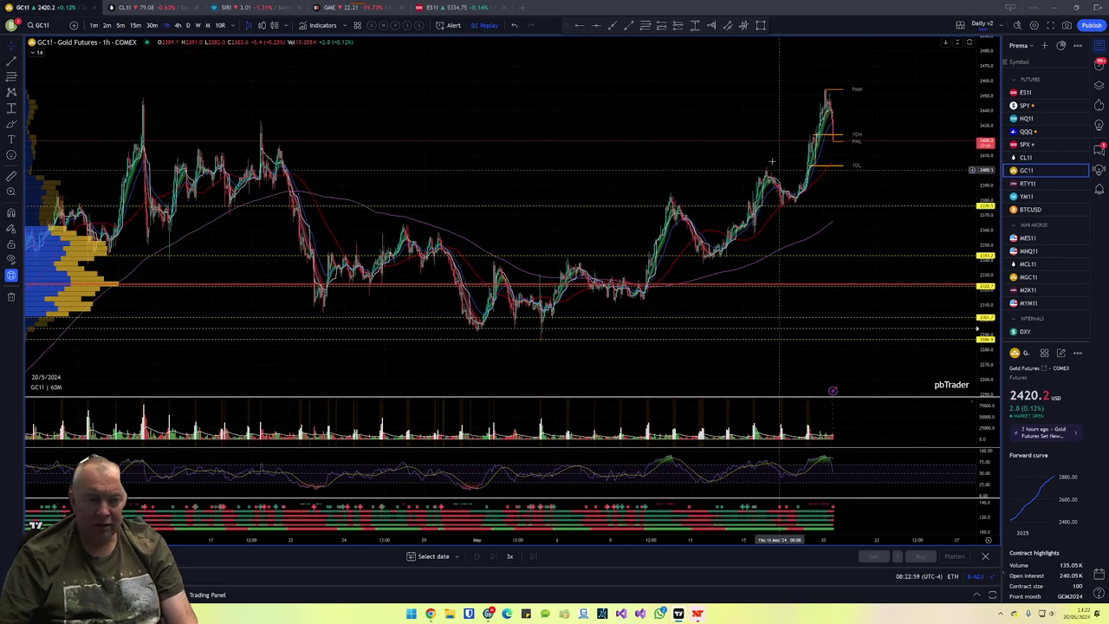
scroll(771, 161, down, 2)
scroll(772, 162, down, 3)
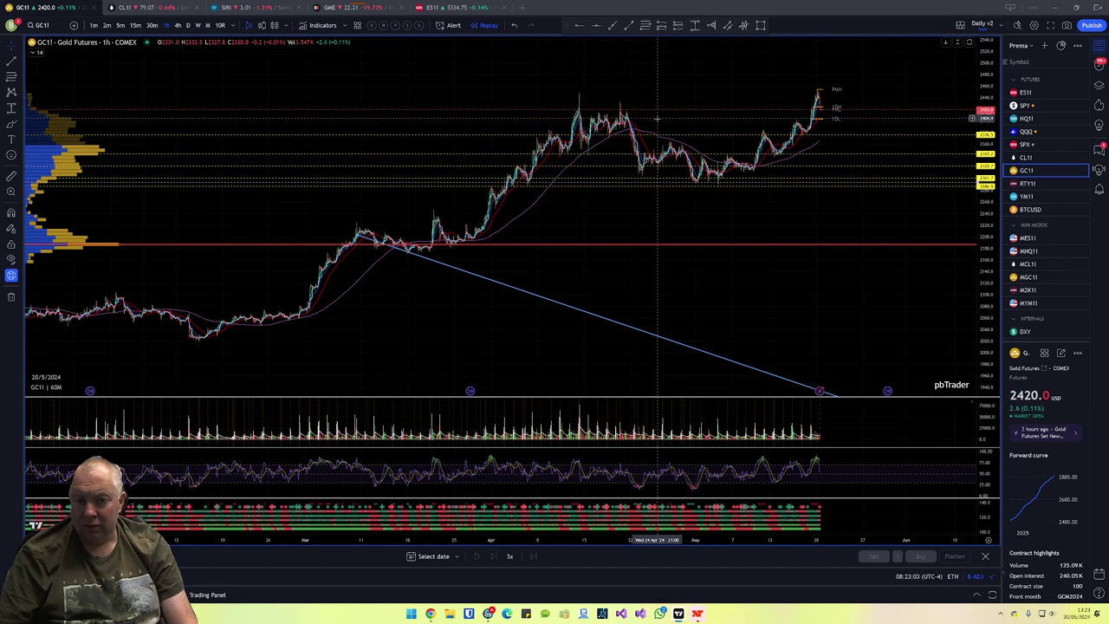
scroll(657, 124, up, 3)
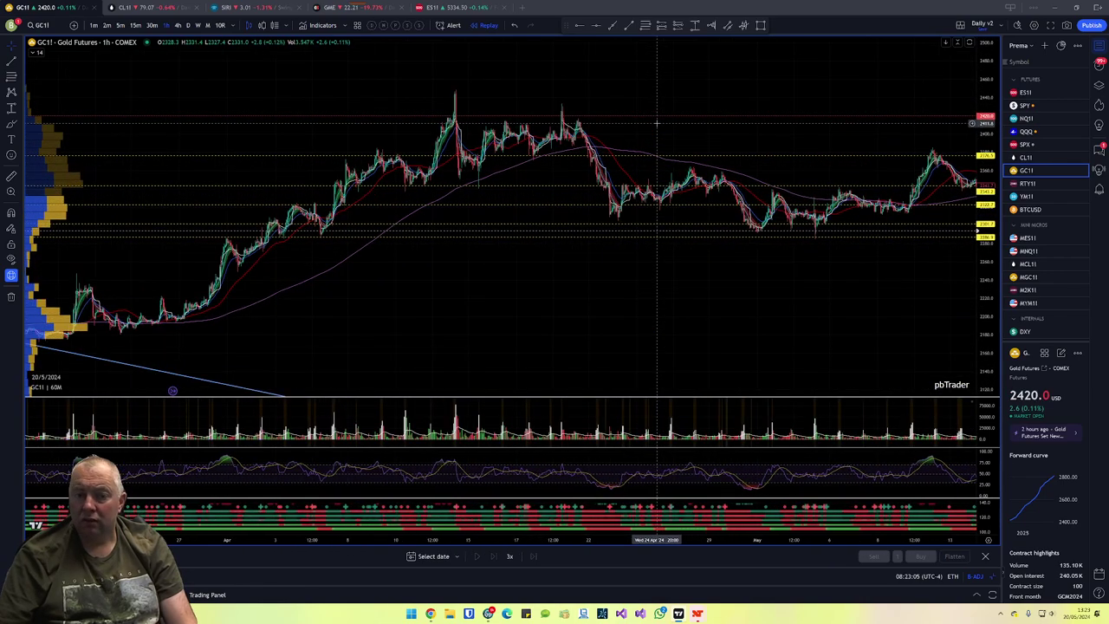
scroll(667, 130, up, 3)
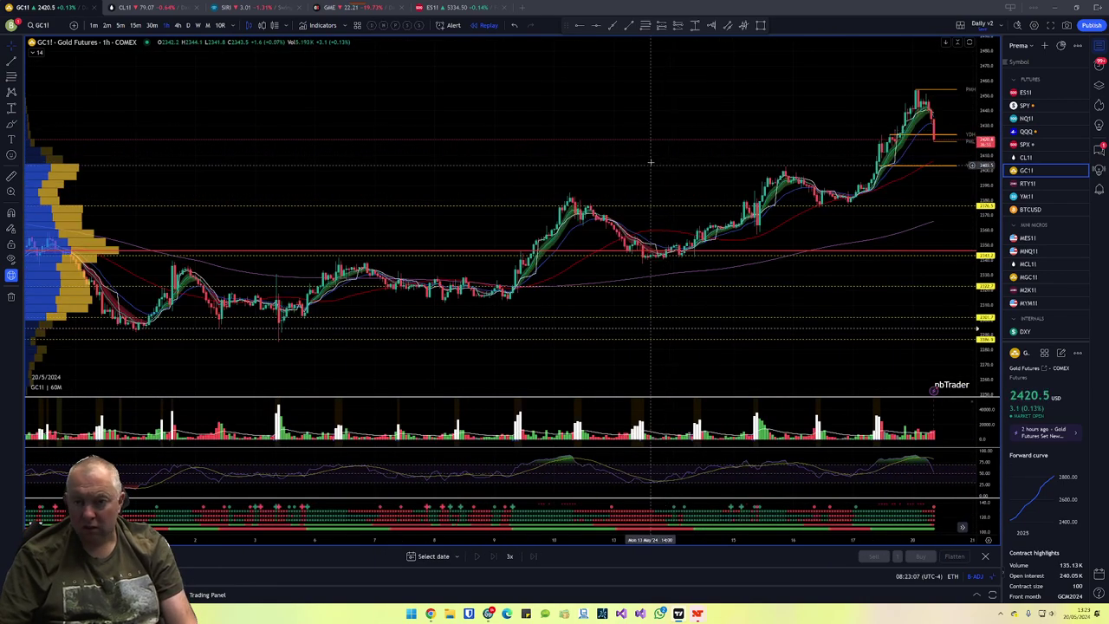
scroll(671, 147, down, 3)
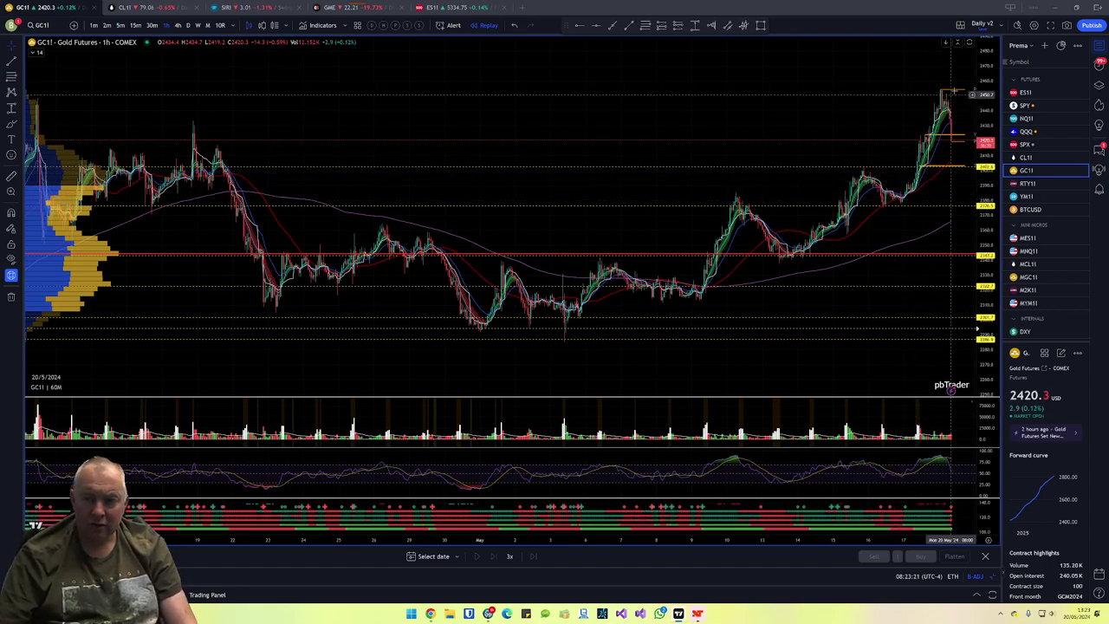
scroll(951, 89, up, 3)
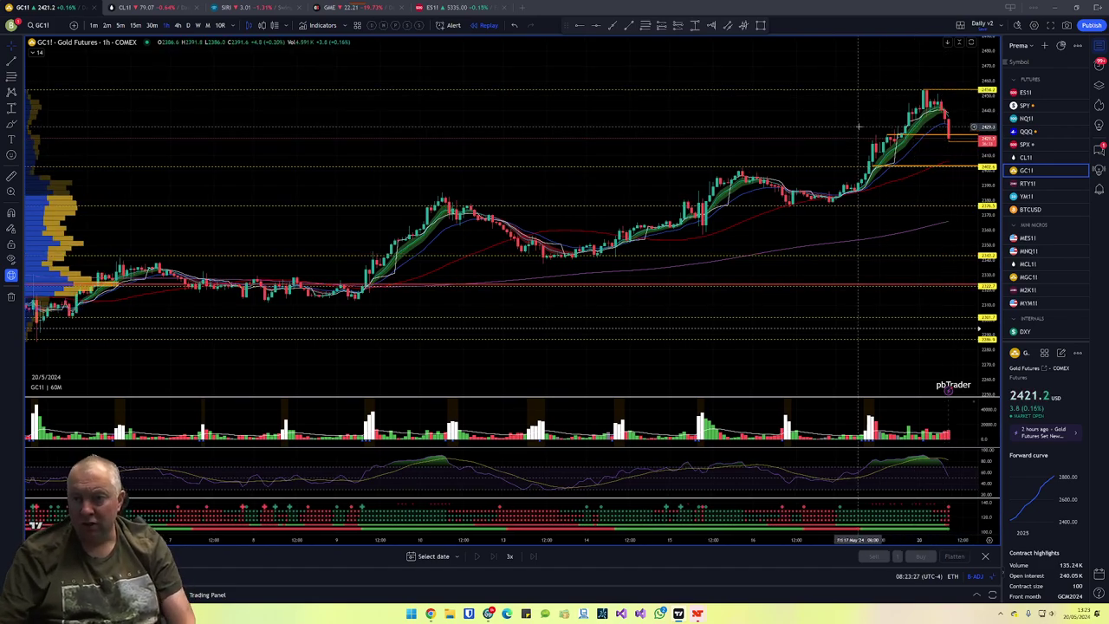
scroll(626, 270, down, 3)
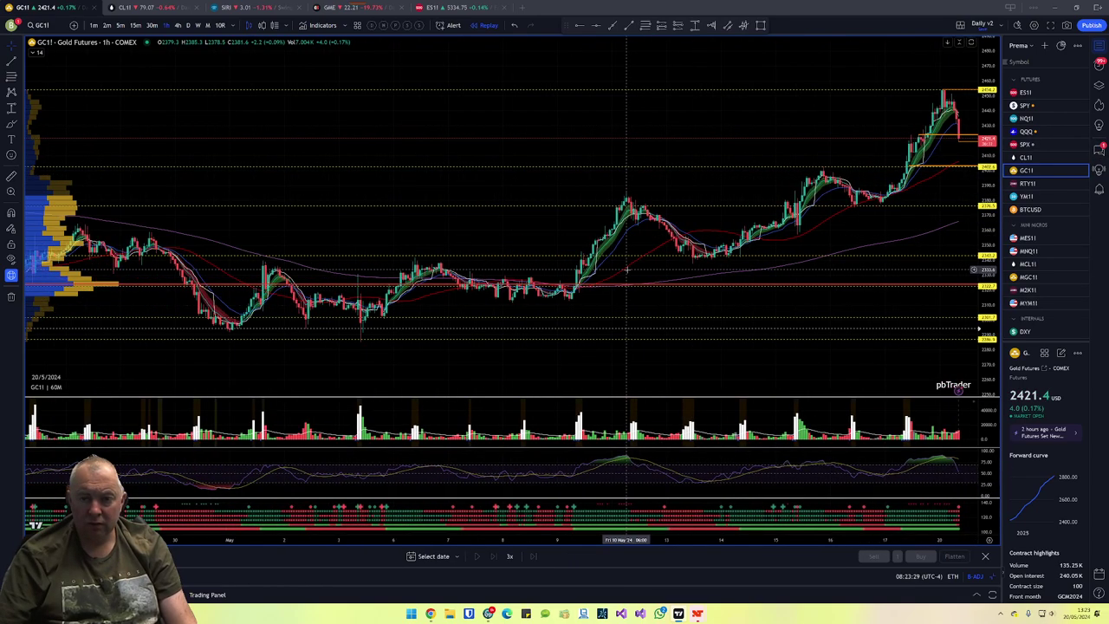
scroll(626, 274, down, 3)
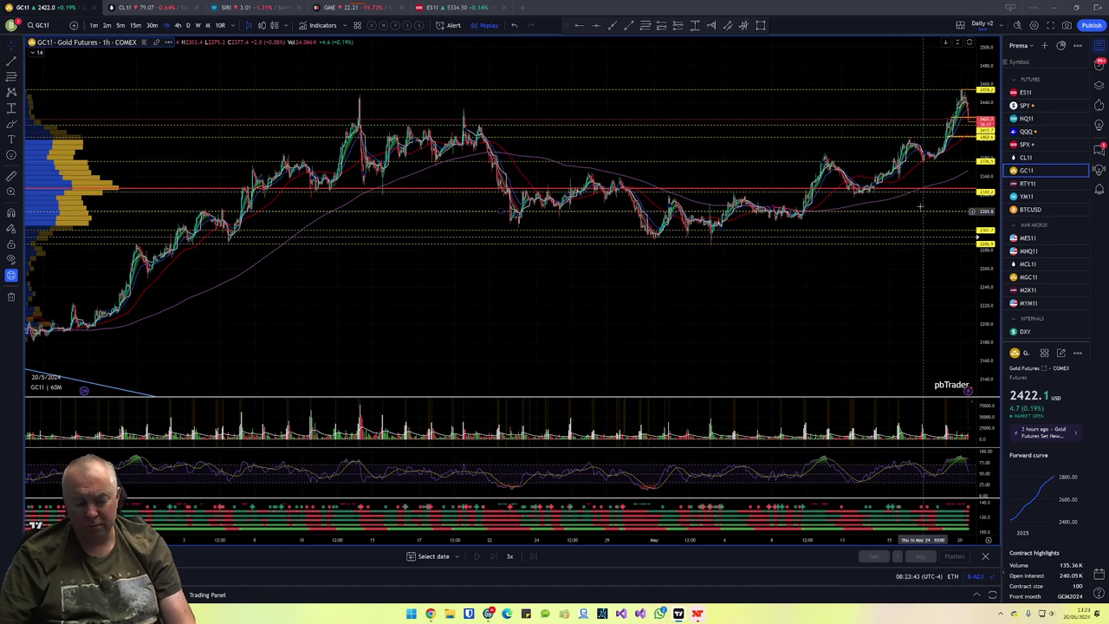
scroll(921, 174, up, 3)
click(1039, 184)
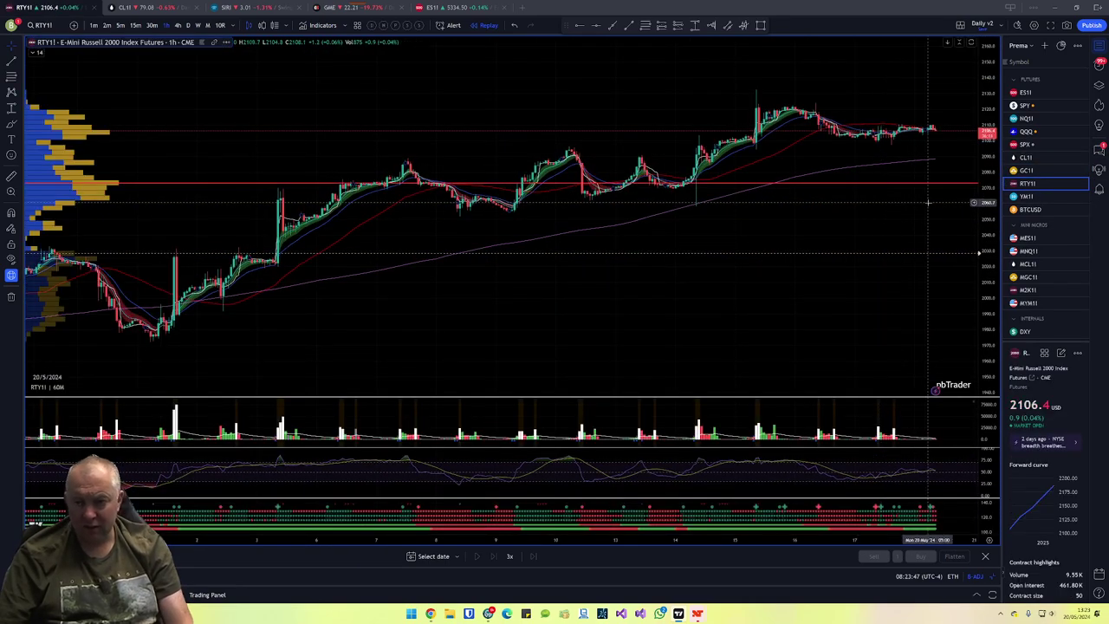
Review the RTY1! chart, dismissing the chart menu at 2098.7, and zoom out.
scroll(855, 228, up, 2)
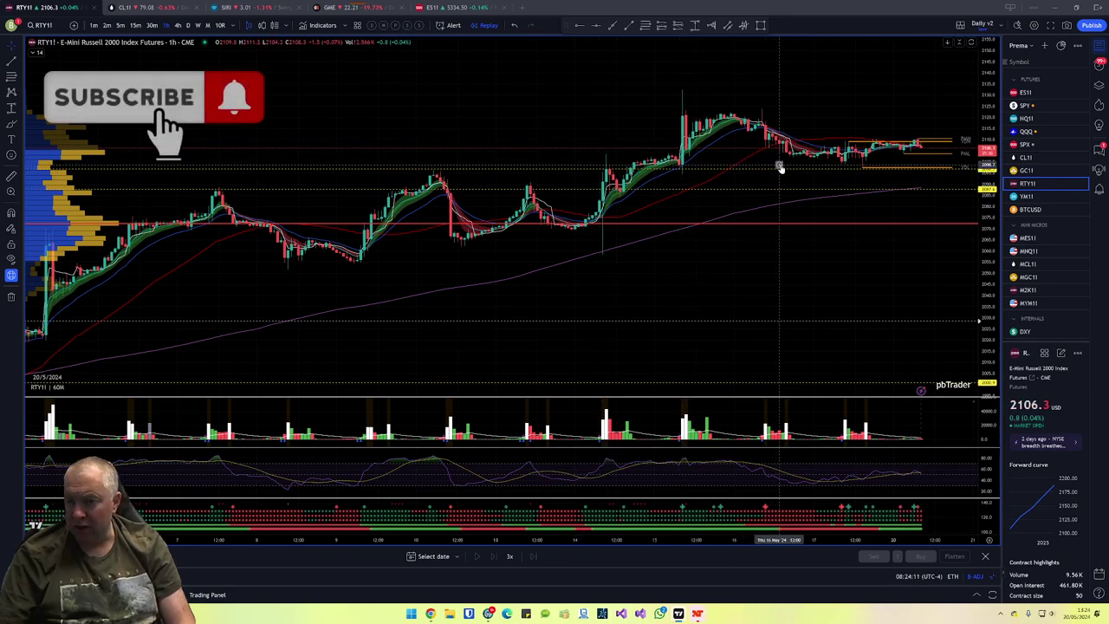
right_click(782, 167)
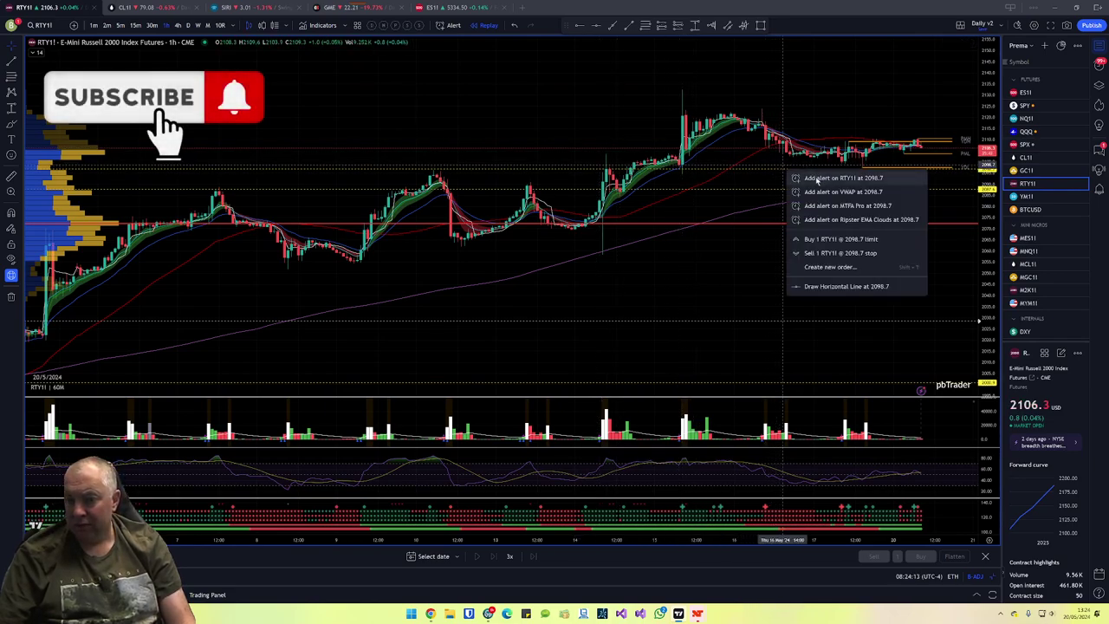
key(Escape)
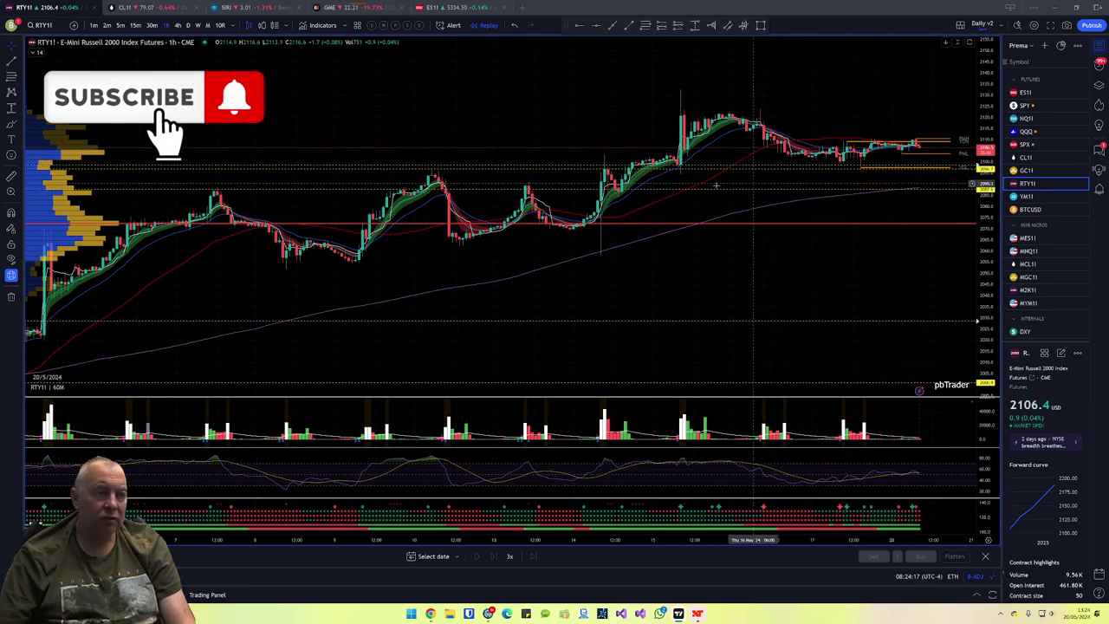
scroll(867, 122, down, 5)
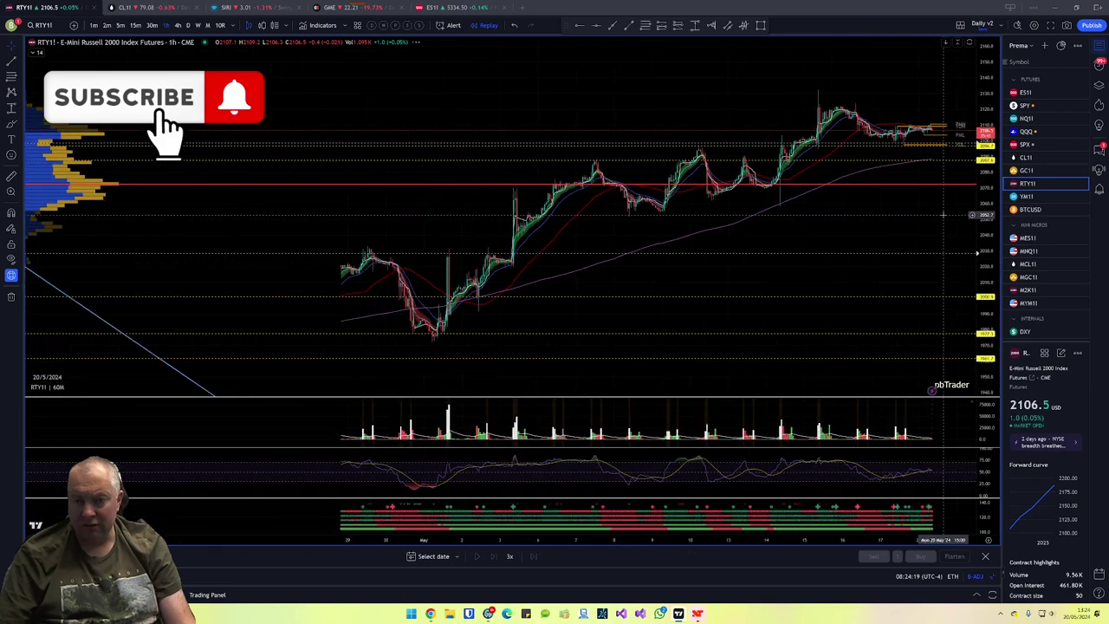
scroll(866, 122, down, 5)
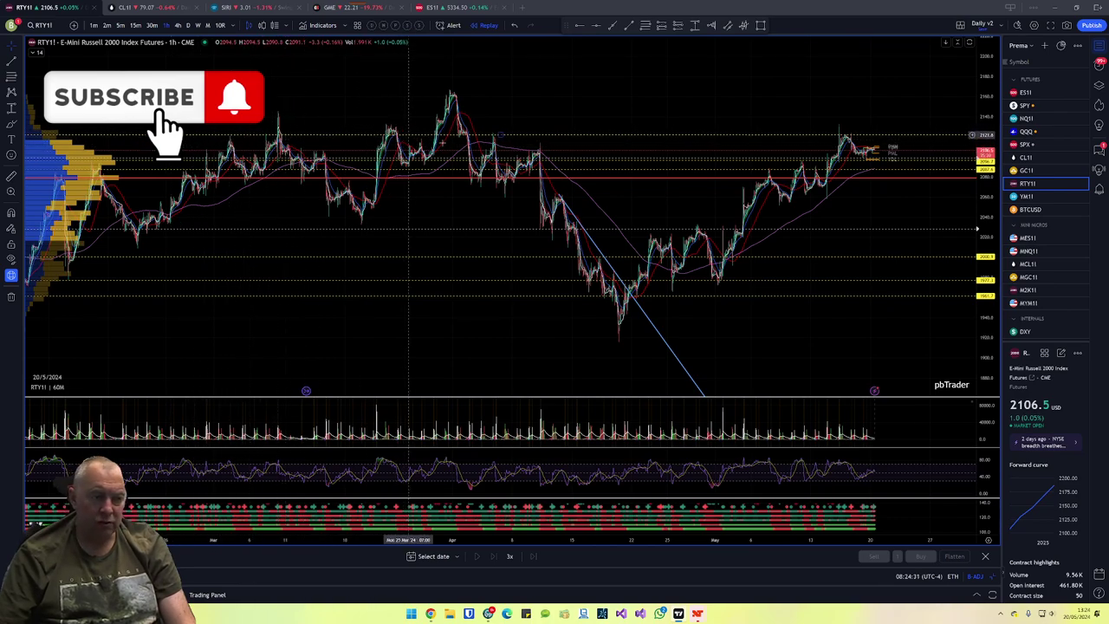
Review the YM1! Dow futures chart by zooming, then switch to BTCUSD.
click(1058, 198)
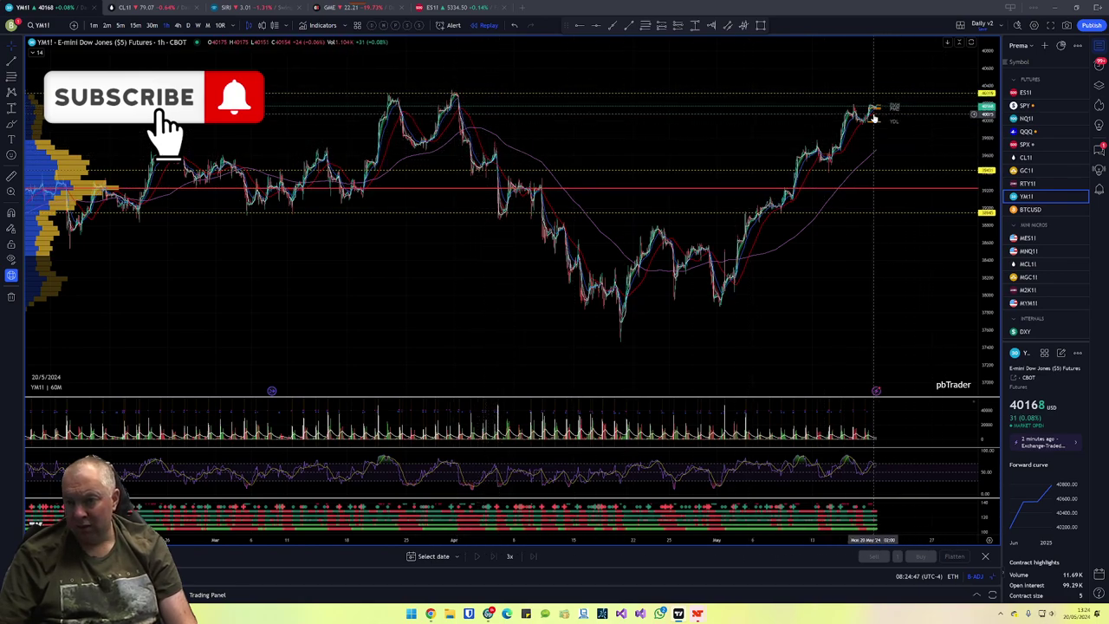
scroll(874, 121, up, 5)
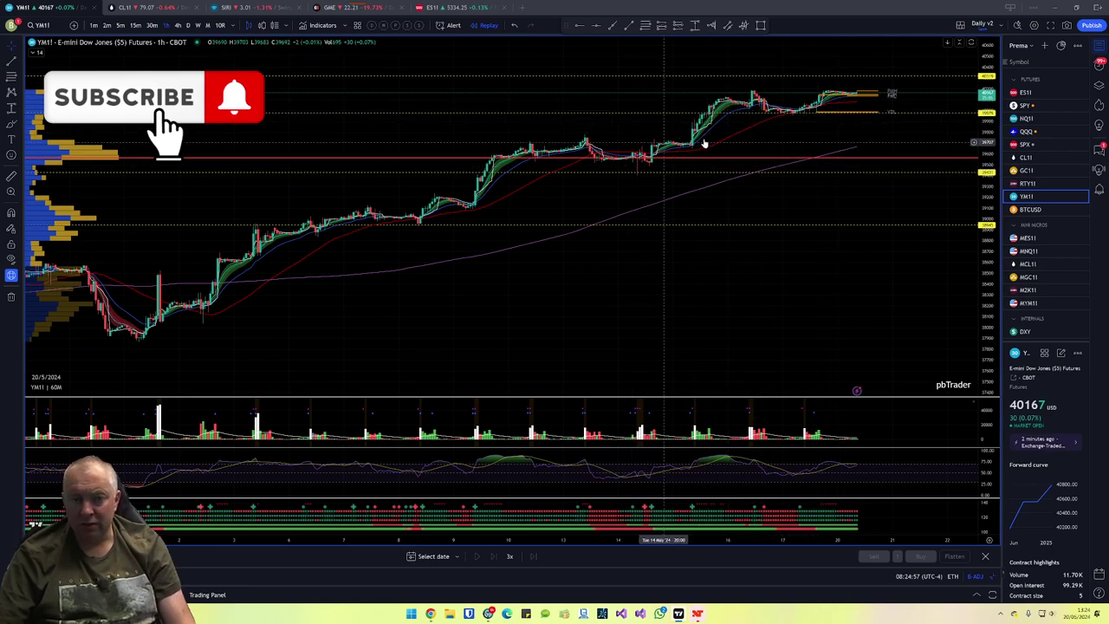
scroll(681, 155, down, 3)
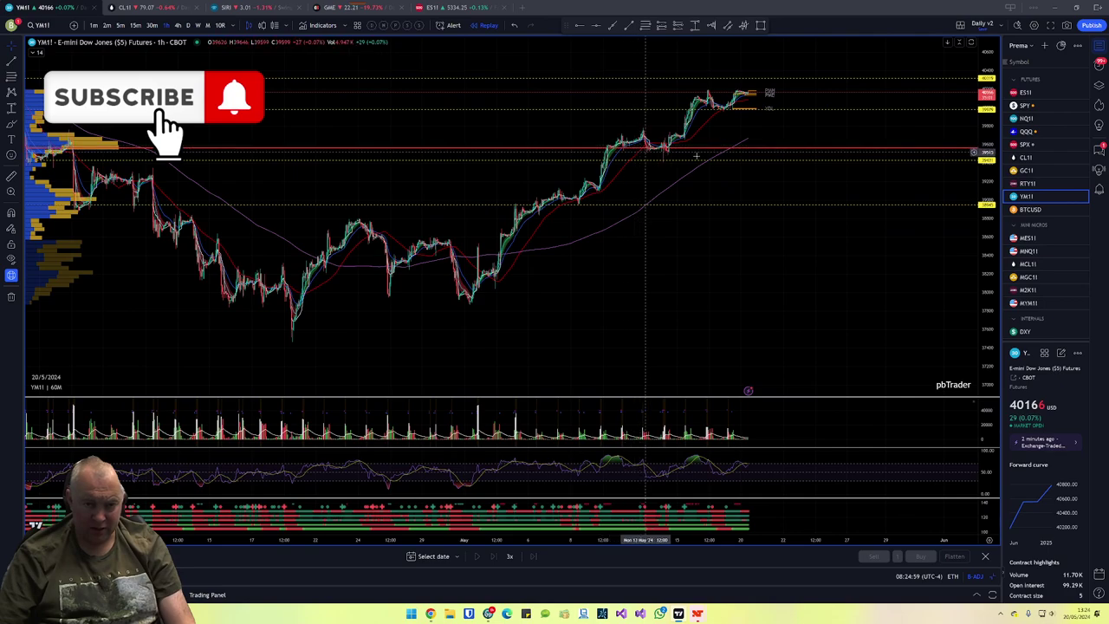
scroll(658, 152, down, 2)
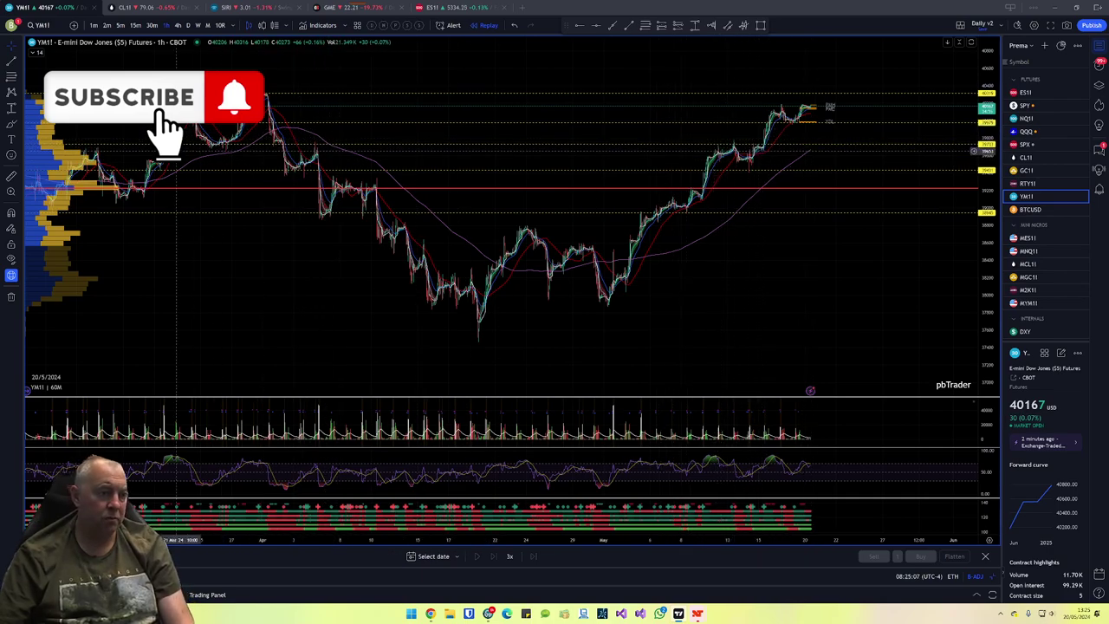
click(1057, 213)
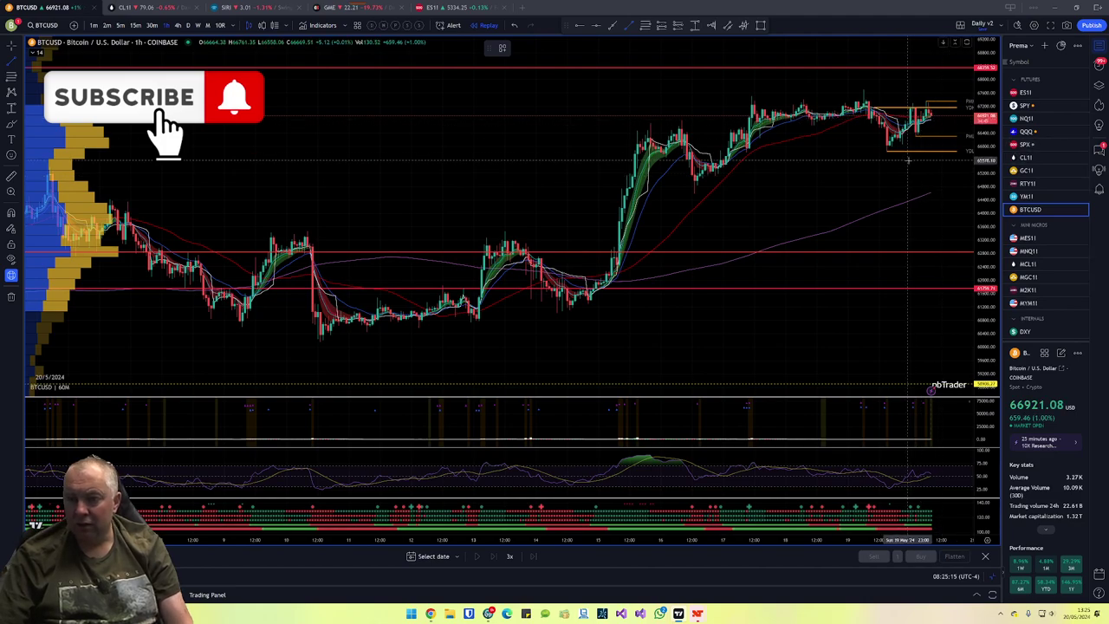
Zoom out on BTCUSD and start a yellow descending trendline from the April peak.
scroll(916, 168, down, 3)
scroll(908, 162, down, 5)
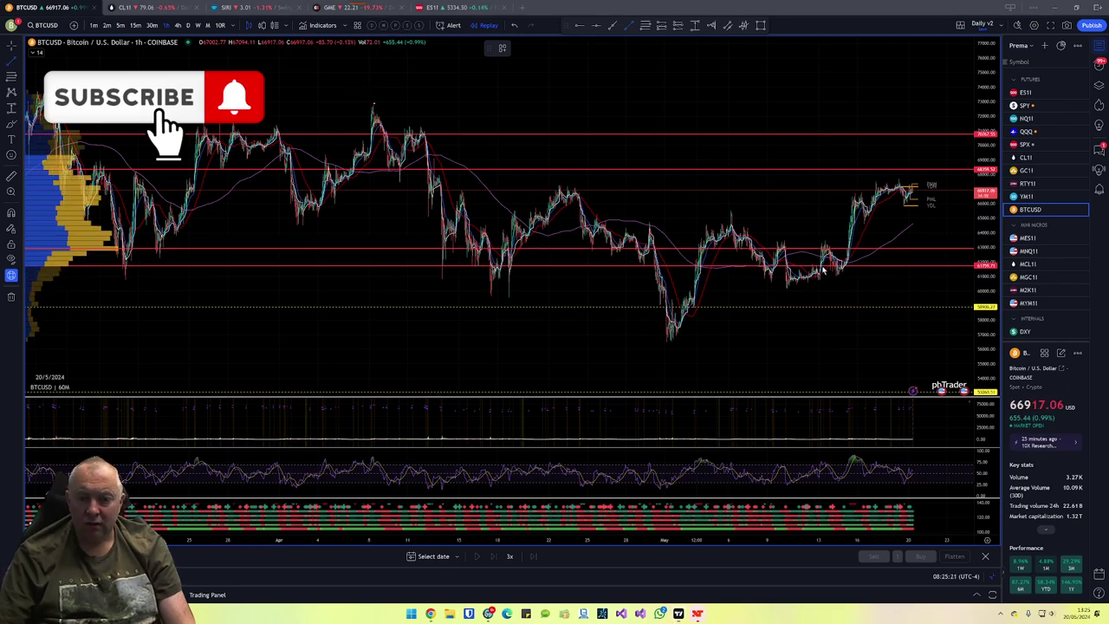
click(903, 276)
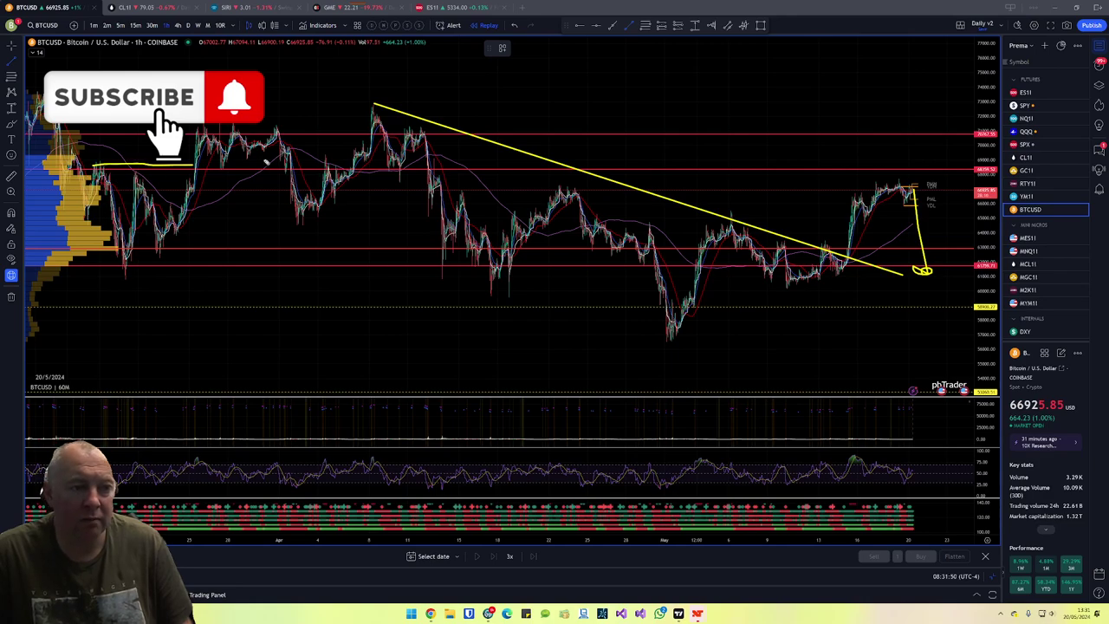
Sketch yellow strokes around the price range and above the latest price, then discard them.
drag(438, 165, 279, 173)
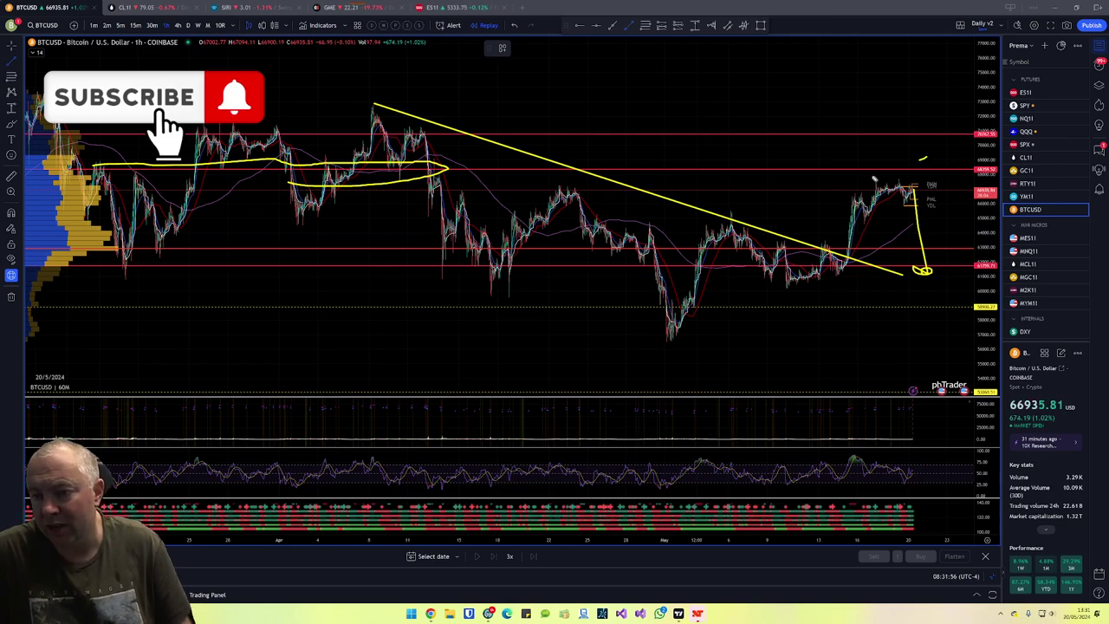
drag(942, 163, 943, 164)
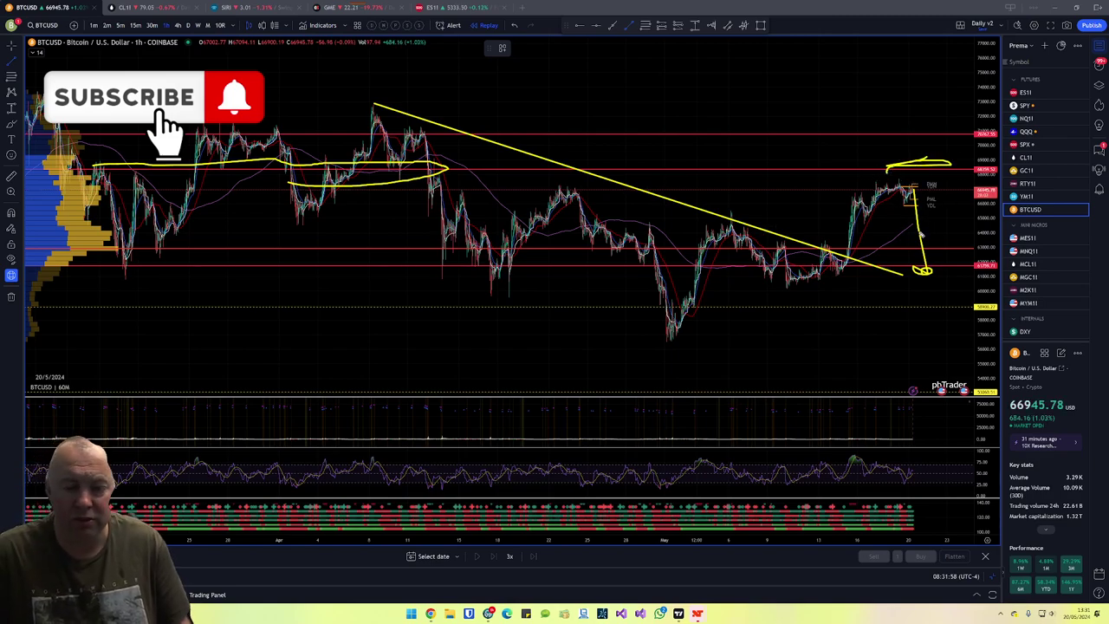
key(Escape)
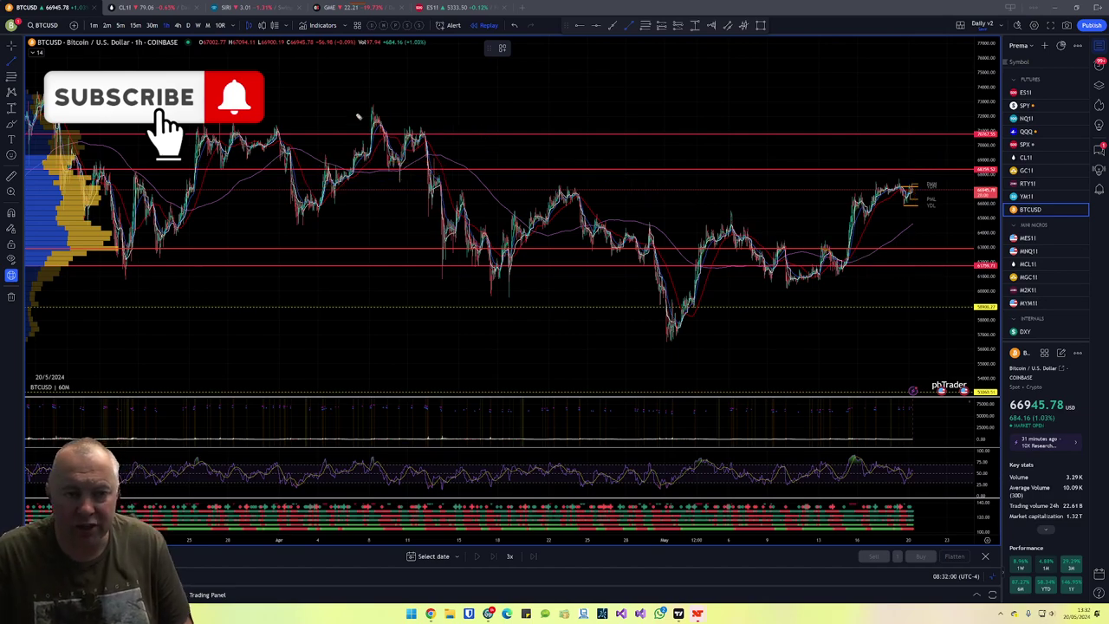
Draw and discard a yellow line from the peak, zoom out, and clear the remaining pattern sketches.
drag(380, 115, 839, 271)
key(Escape)
scroll(724, 208, down, 3)
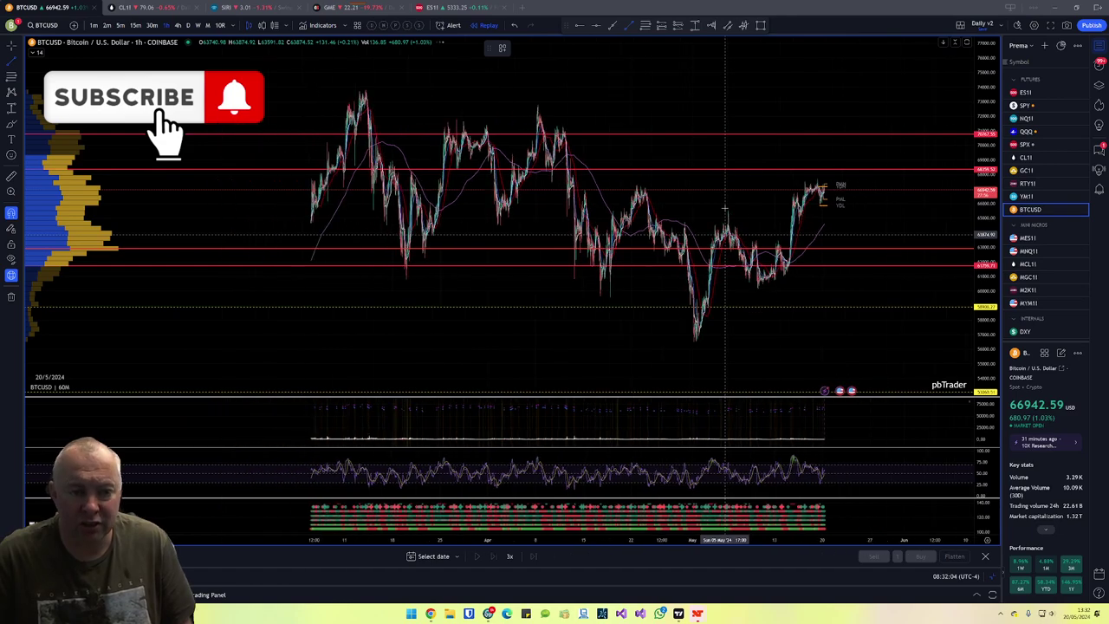
scroll(725, 208, down, 4)
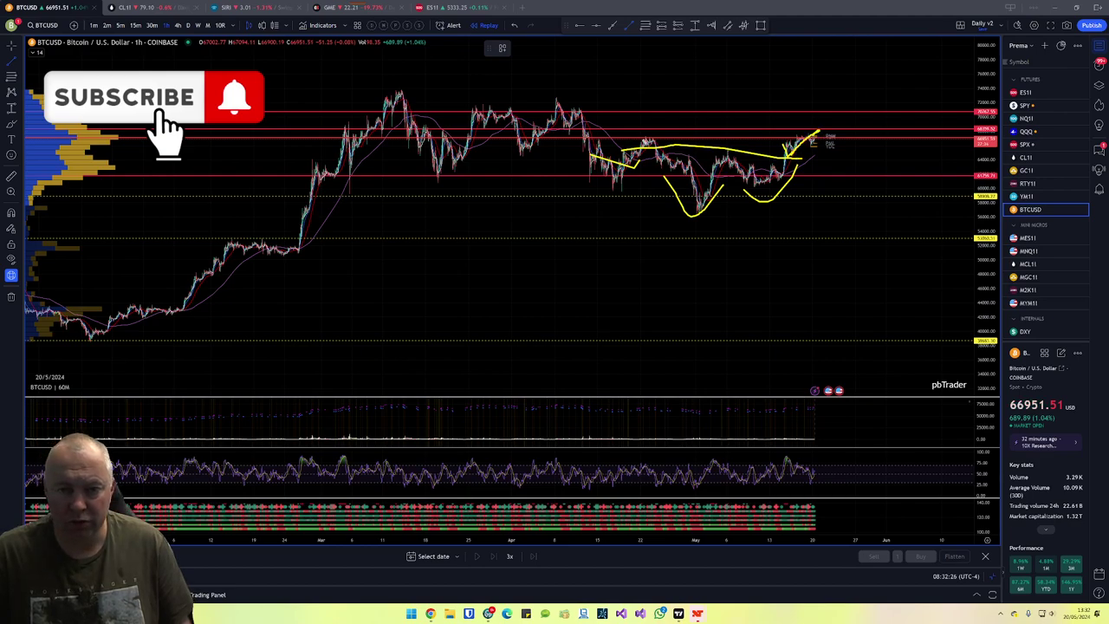
key(Escape)
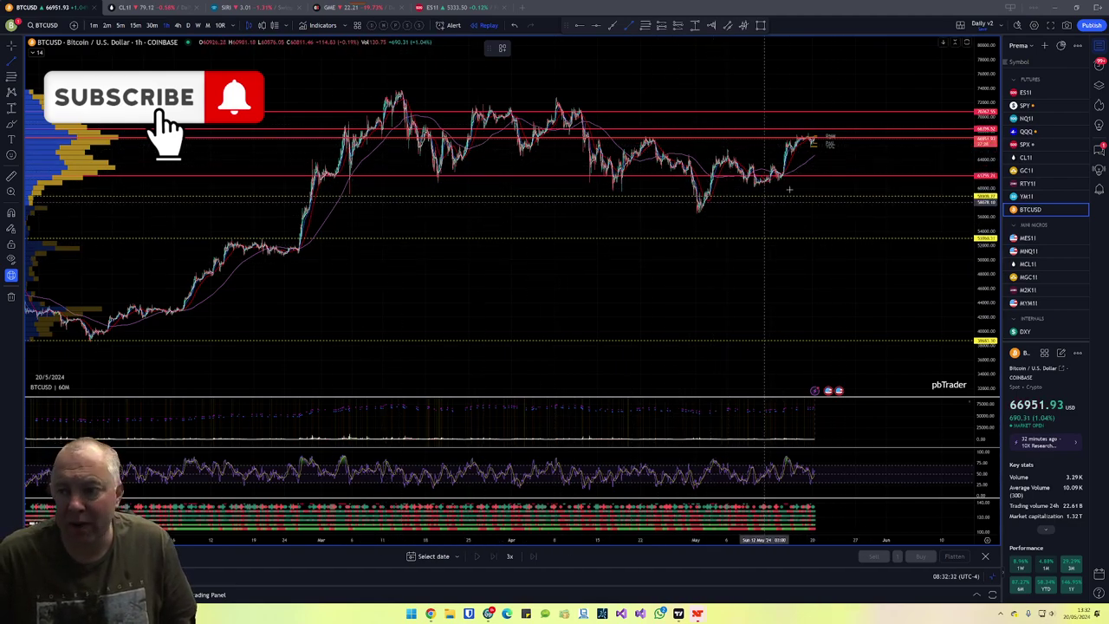
Switch to ES1! S&P 500 E-mini futures and zoom in and out to review it.
click(1031, 93)
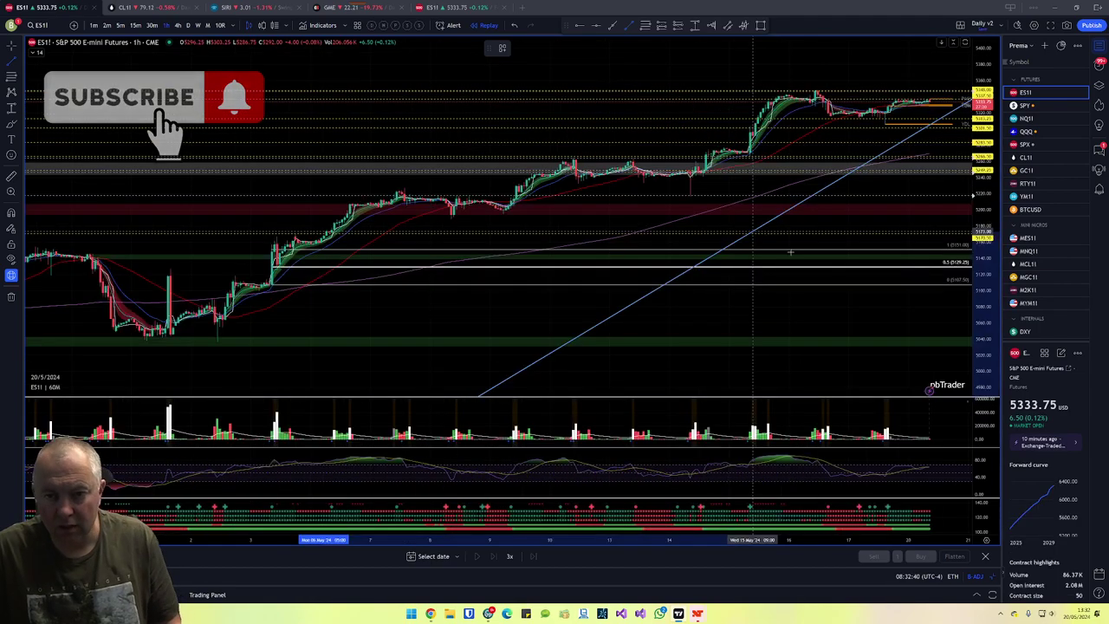
scroll(794, 251, up, 1)
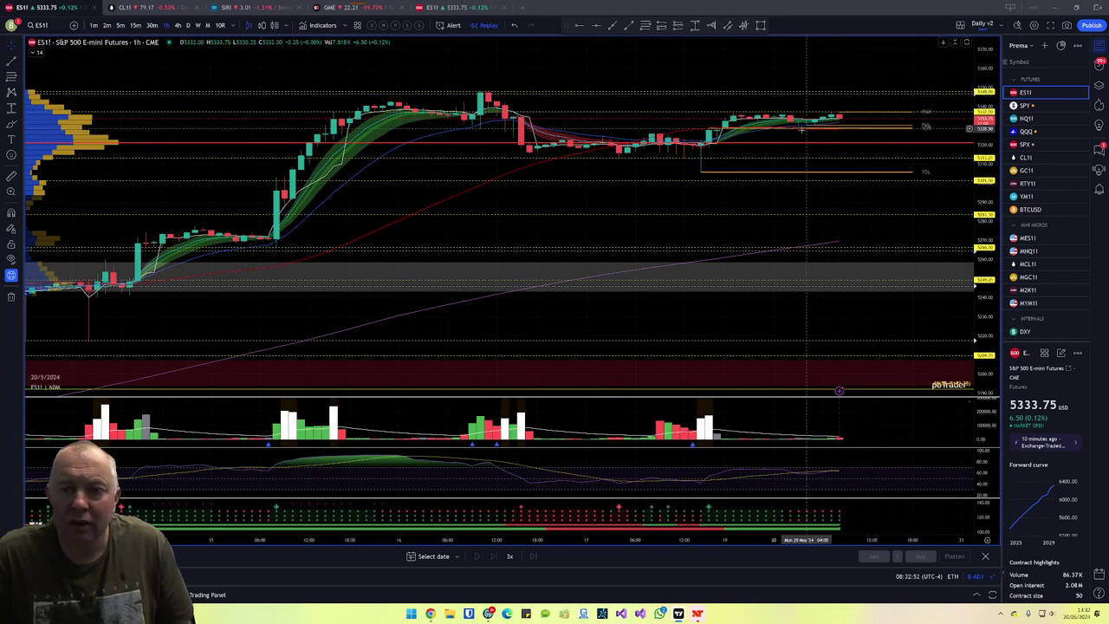
scroll(857, 148, down, 5)
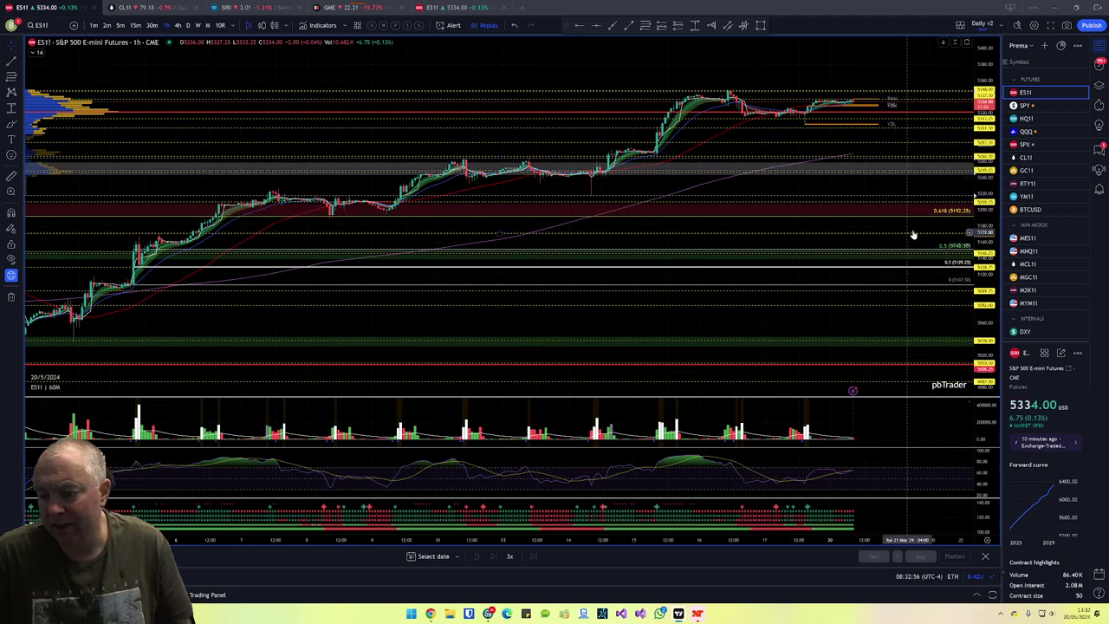
scroll(914, 233, up, 3)
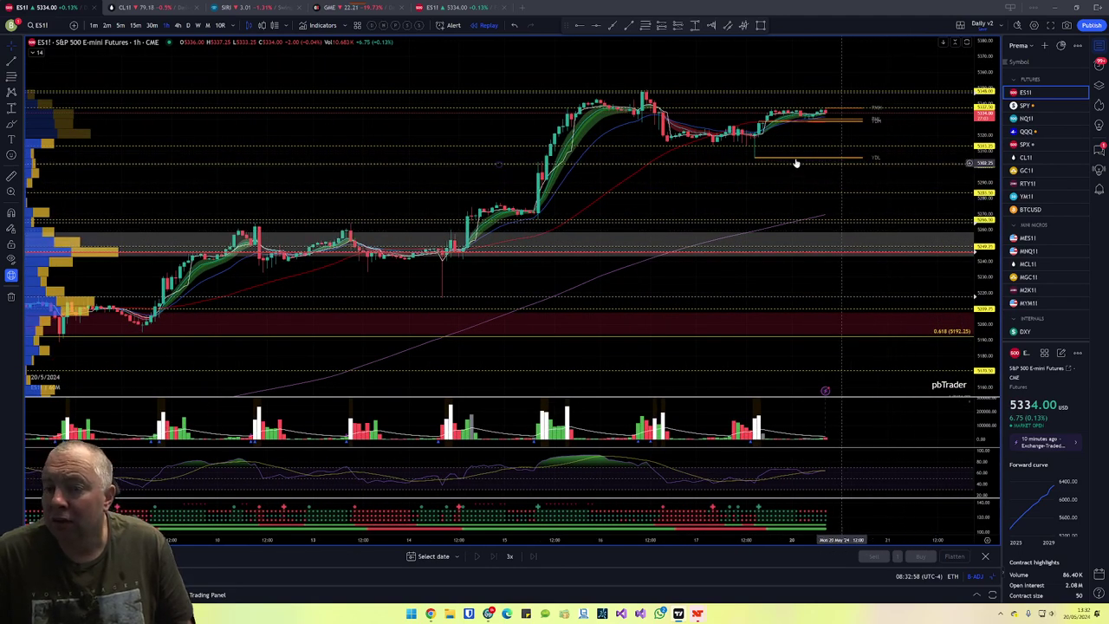